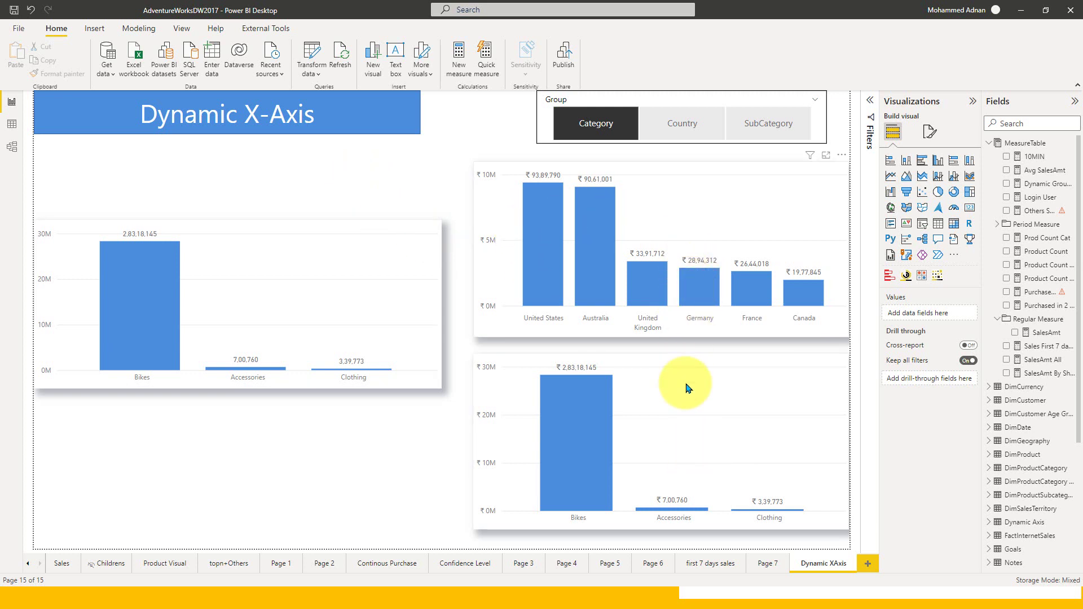
# Inspect the fields of the country chart, the lower category chart and the left dynamic chart
pyautogui.click(556, 325)
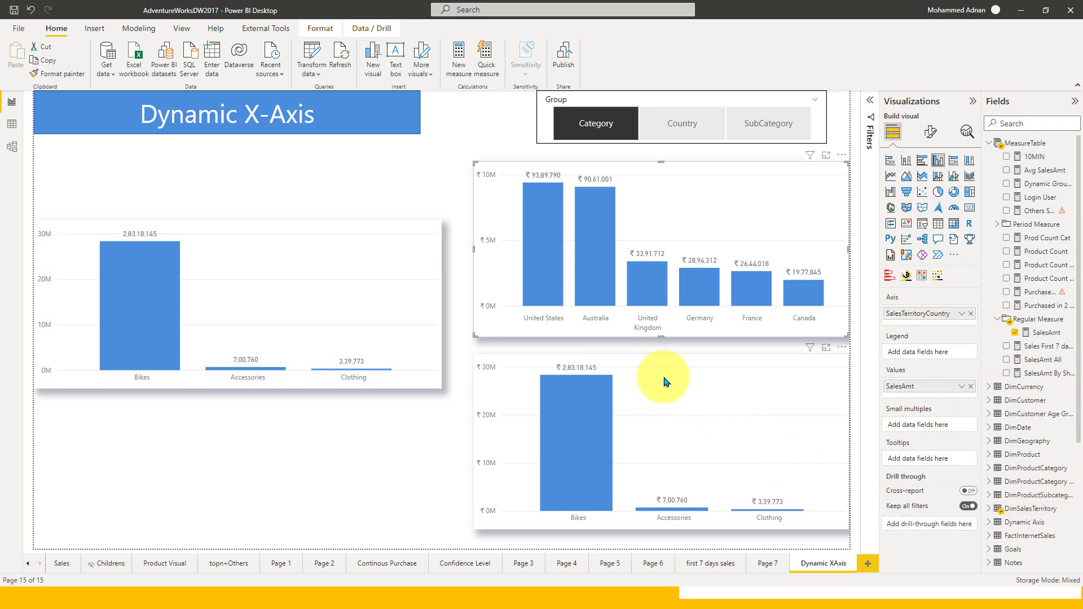
pyautogui.click(650, 363)
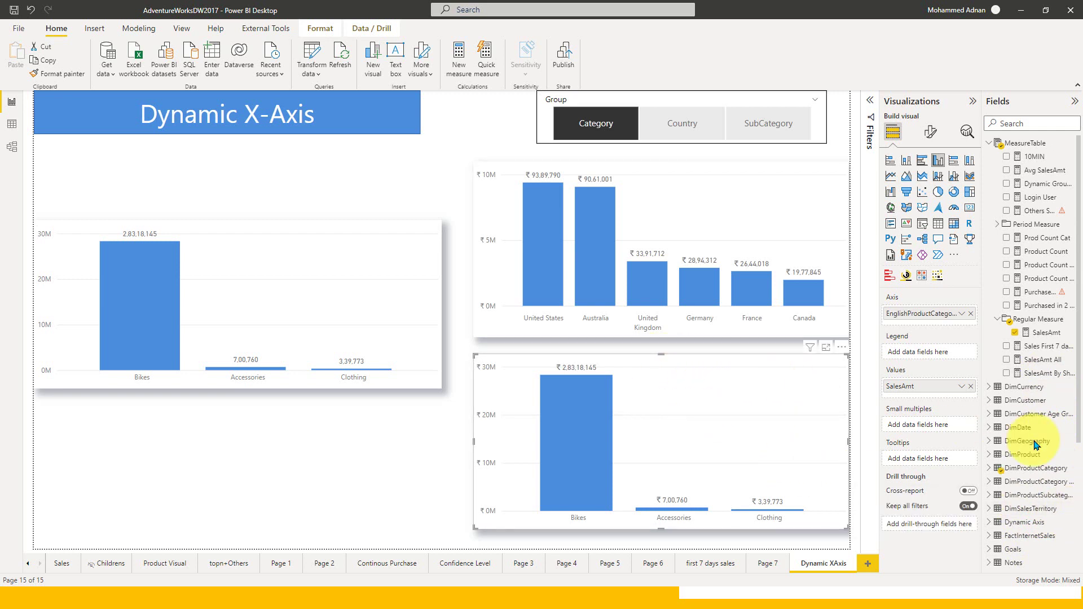
pyautogui.click(302, 226)
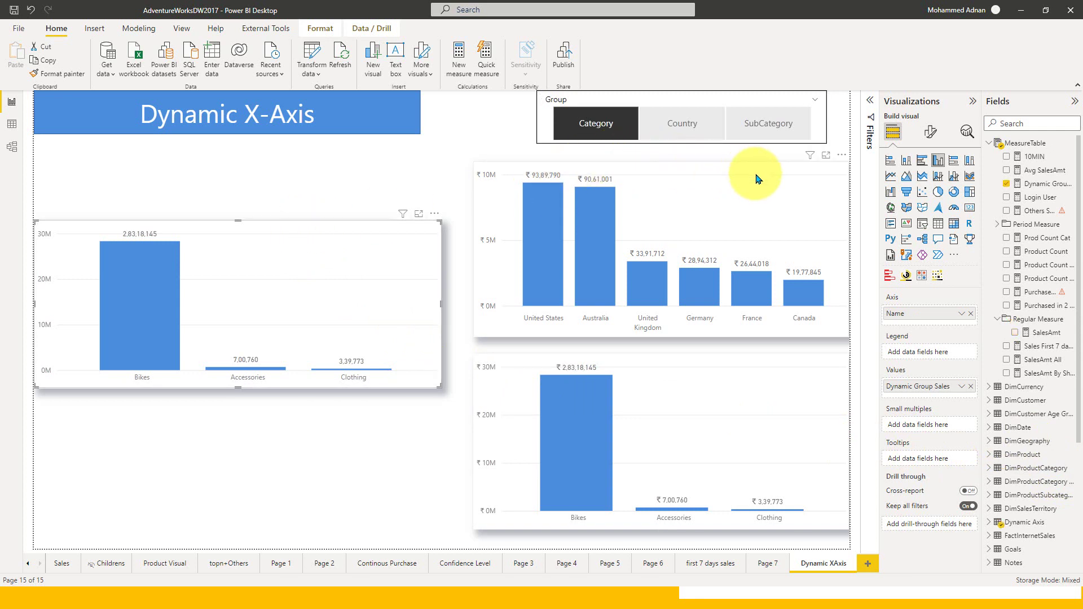
# Toggle Category in the Group slicer, then switch the slicer to Country and SubCategory
pyautogui.click(604, 133)
pyautogui.click(620, 121)
pyautogui.click(573, 126)
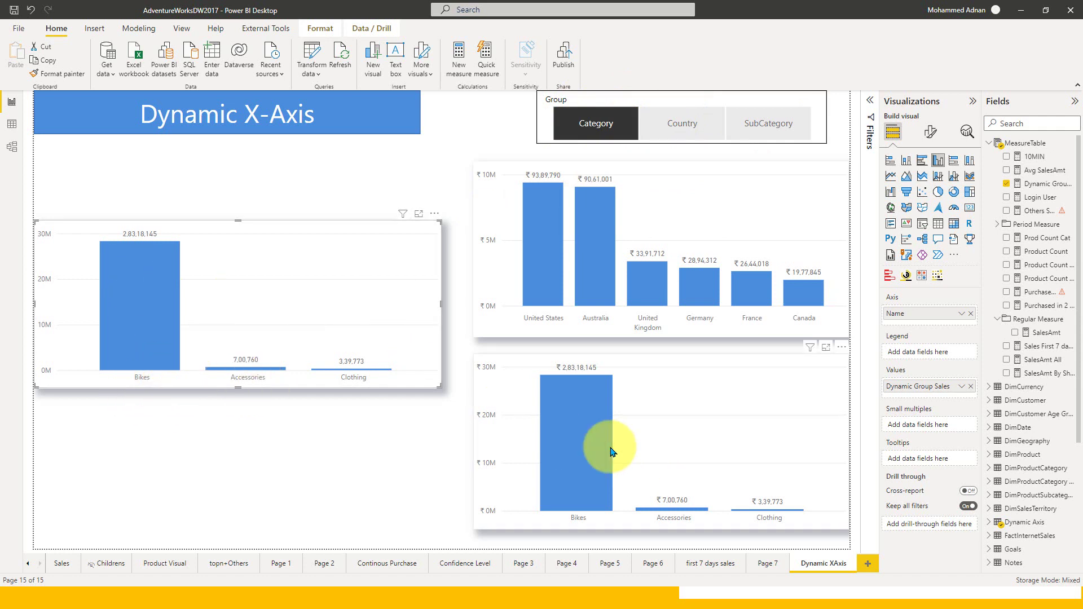
pyautogui.click(702, 123)
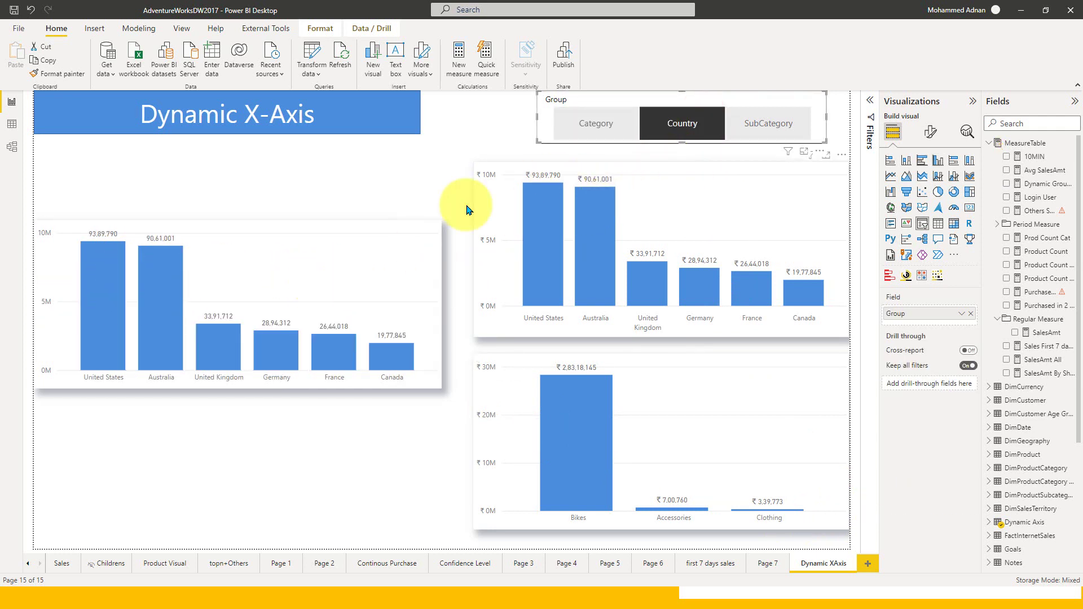
pyautogui.click(772, 124)
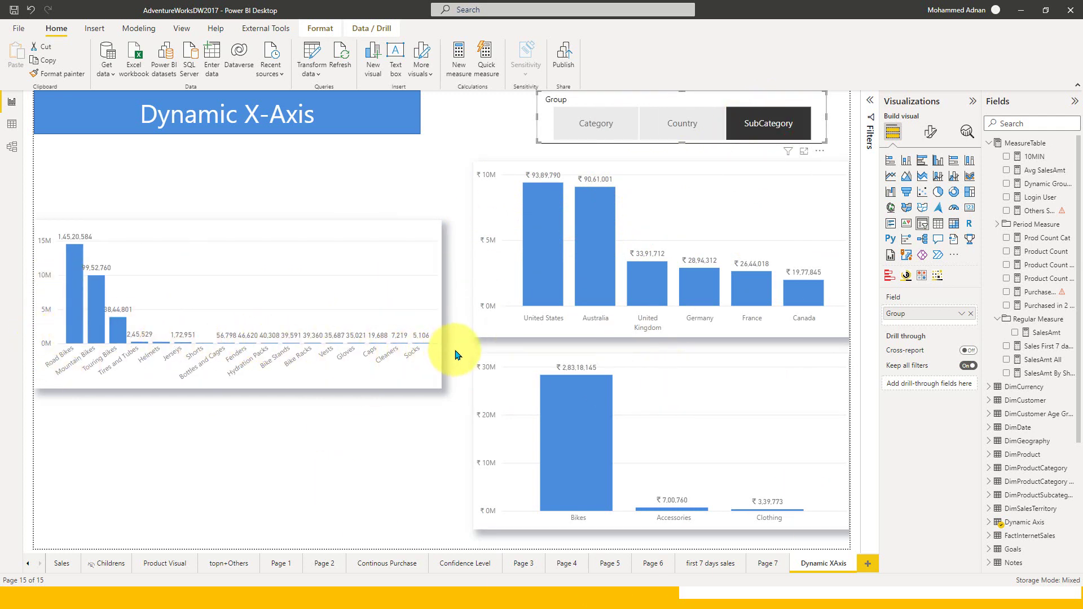
# Set the Group slicer back to Category and open the DynamicAxisCategory query in Power Query Editor
pyautogui.click(608, 125)
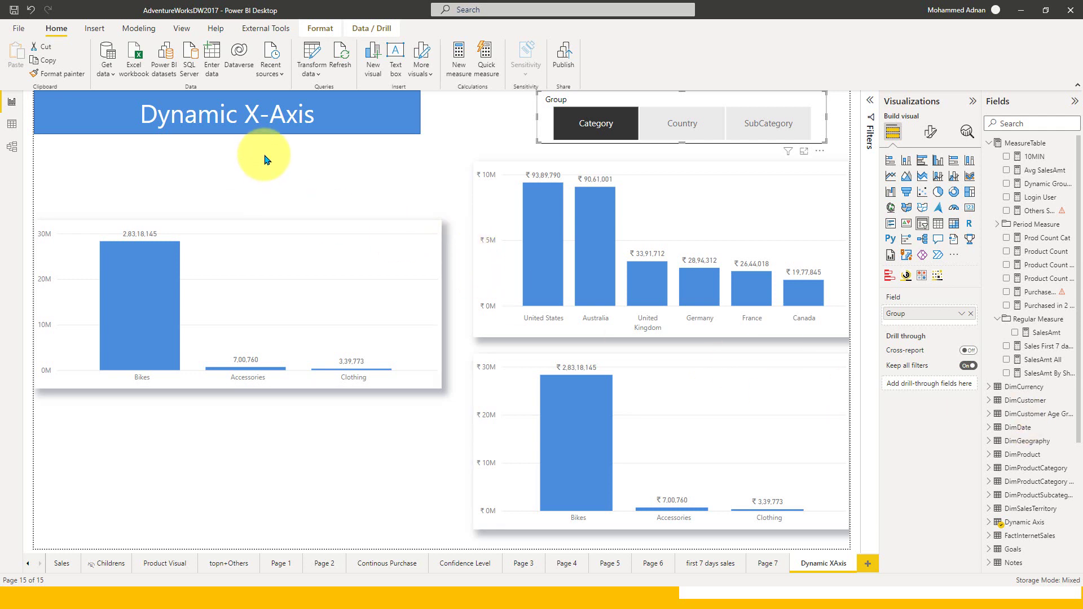
pyautogui.click(314, 52)
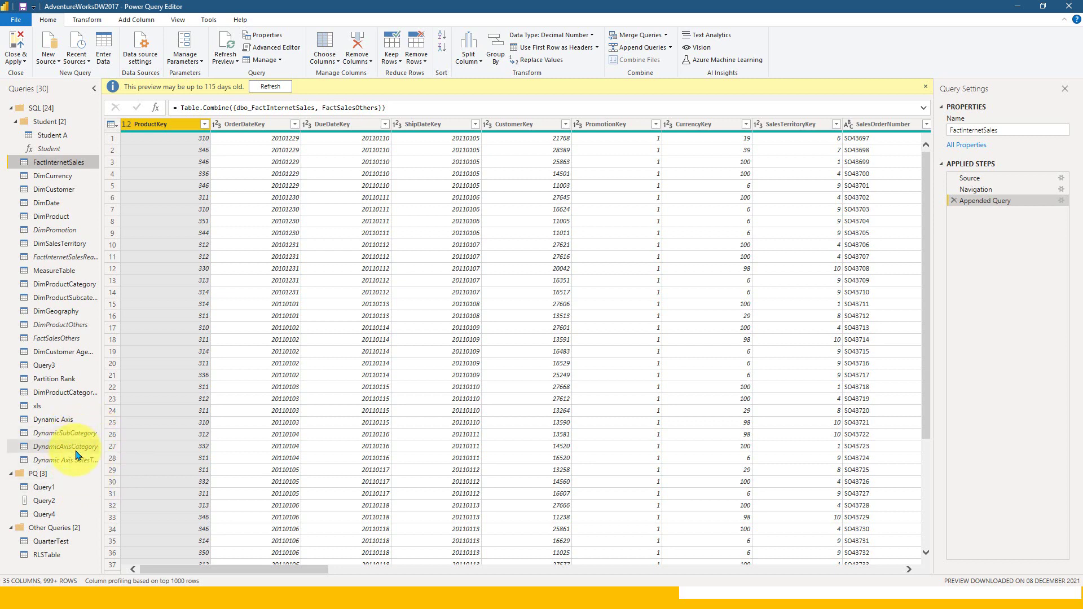
pyautogui.click(76, 448)
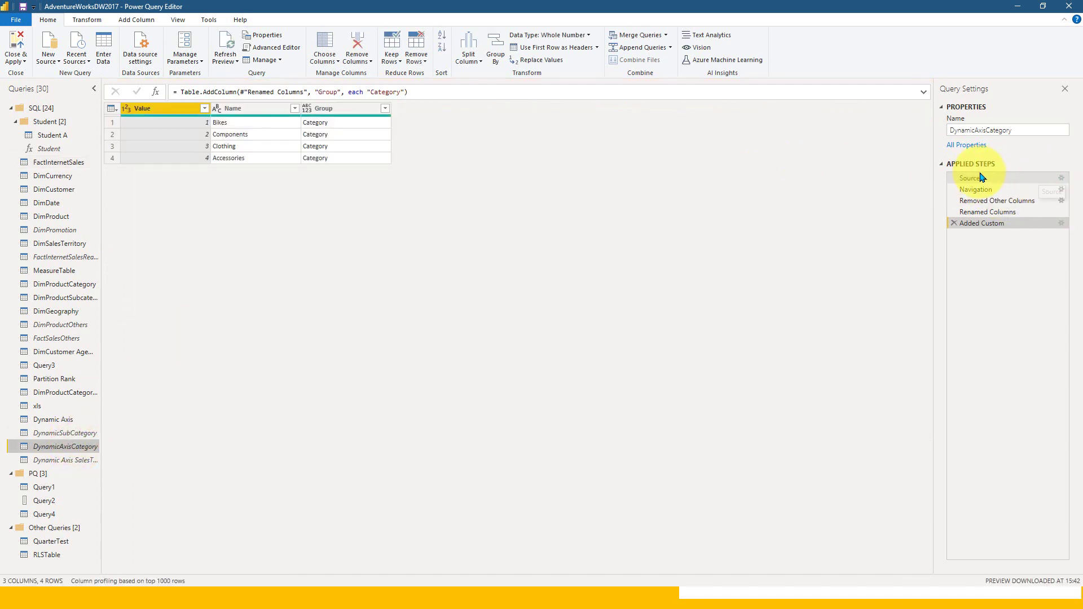
pyautogui.click(270, 49)
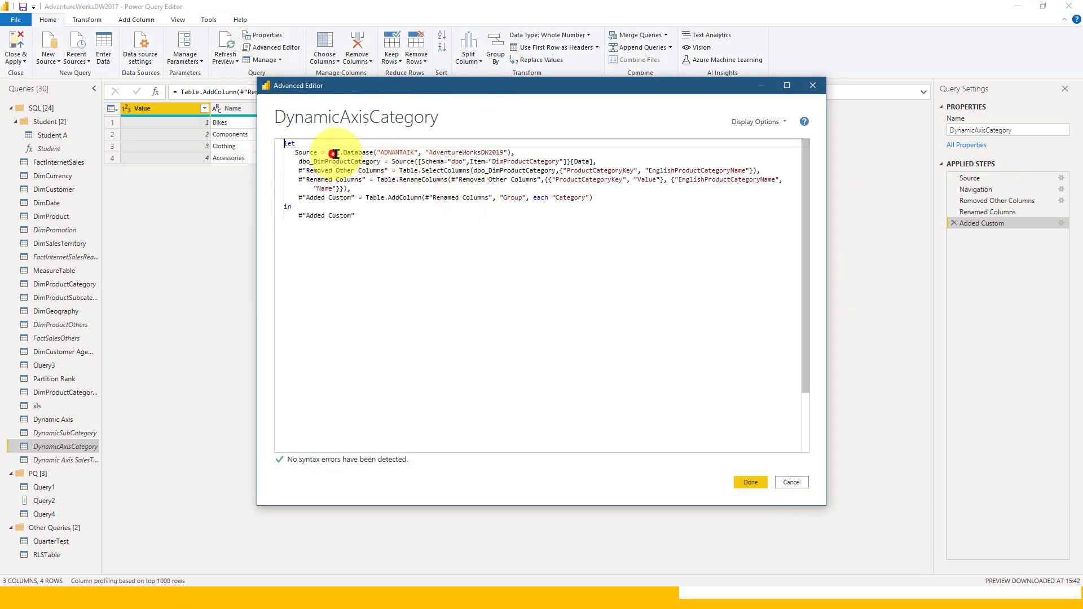
pyautogui.moveTo(331, 152); pyautogui.dragTo(508, 153)
pyautogui.moveTo(299, 170); pyautogui.dragTo(551, 179)
pyautogui.click(319, 172)
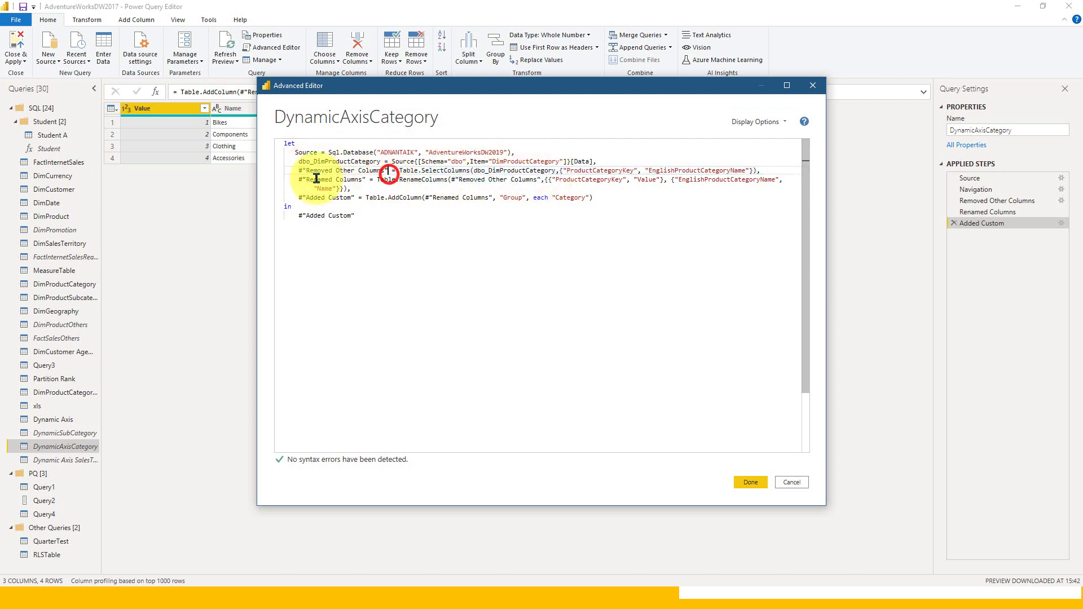
pyautogui.click(790, 482)
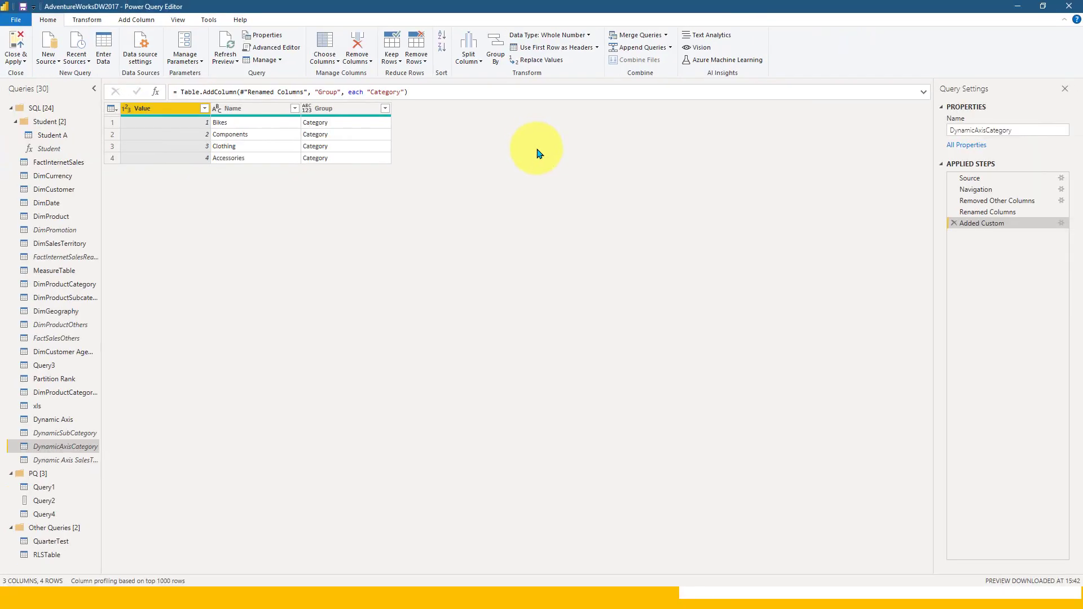
# Enlarge the editor display and preview the Navigation, Removed Other Columns and Renamed Columns steps
pyautogui.hotkey('ctrl', 'shift', '=')
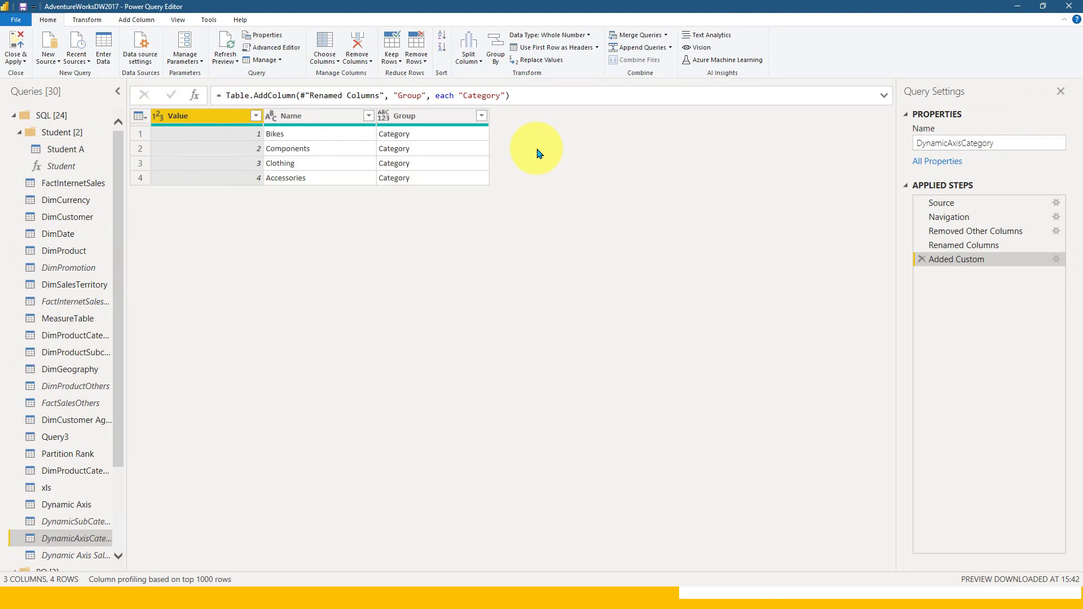
pyautogui.hotkey('ctrl', 'shift', '=')
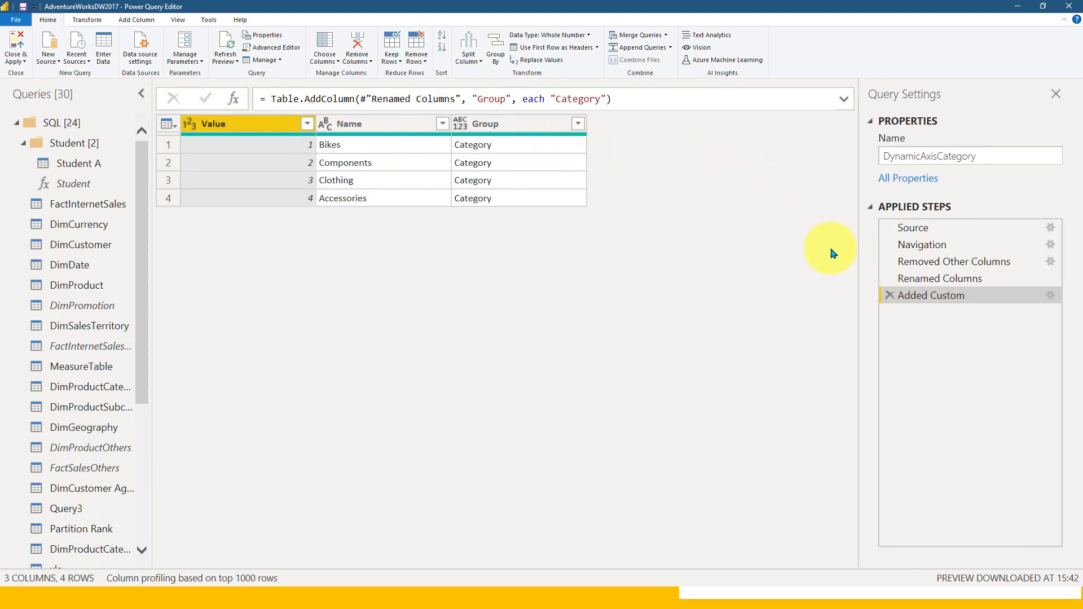
pyautogui.click(955, 248)
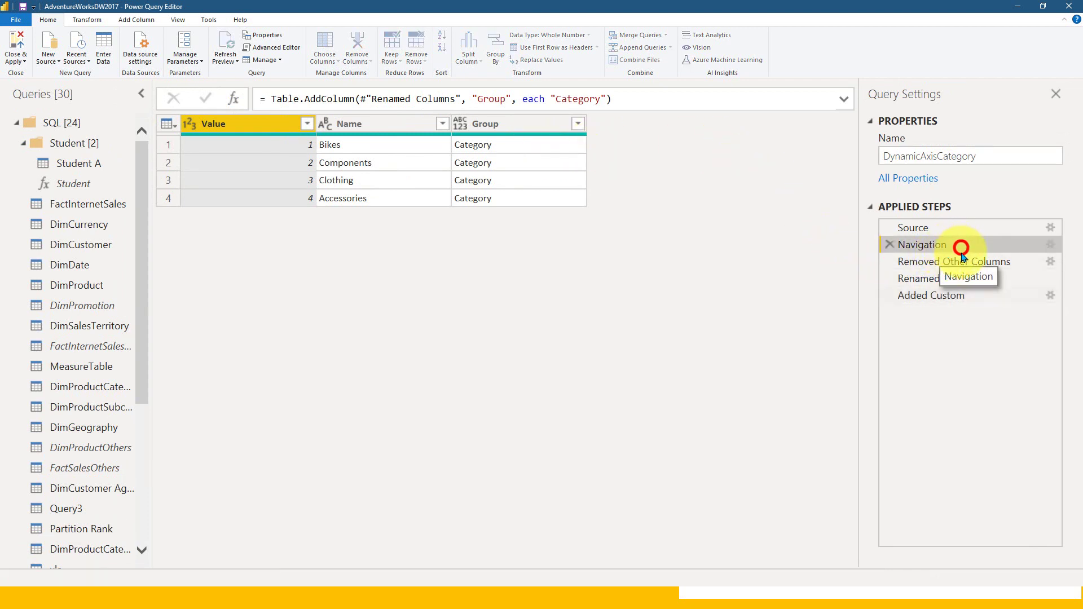
pyautogui.click(962, 261)
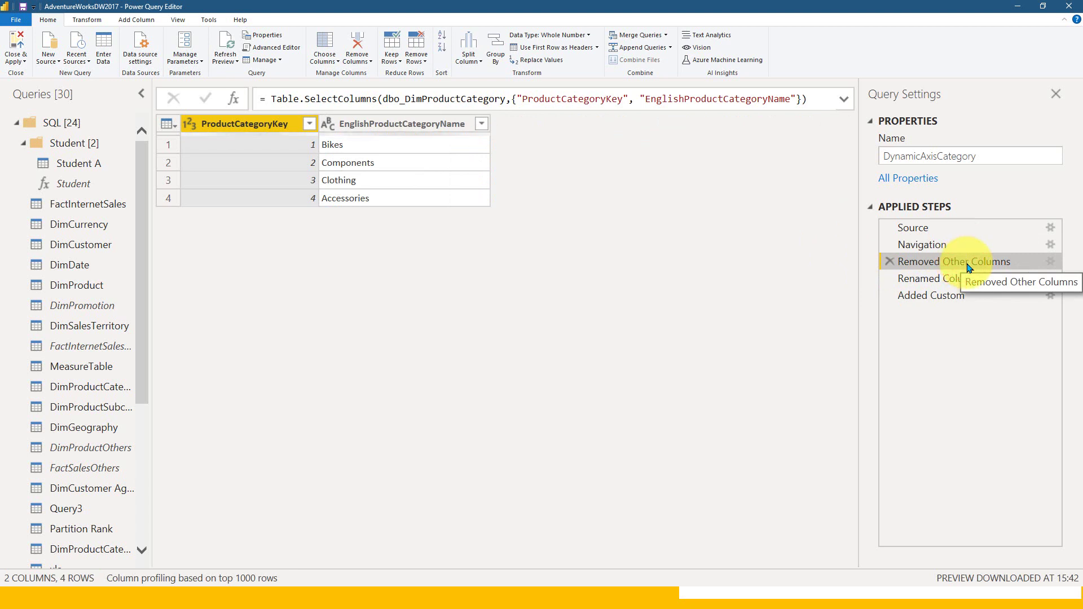
pyautogui.click(952, 278)
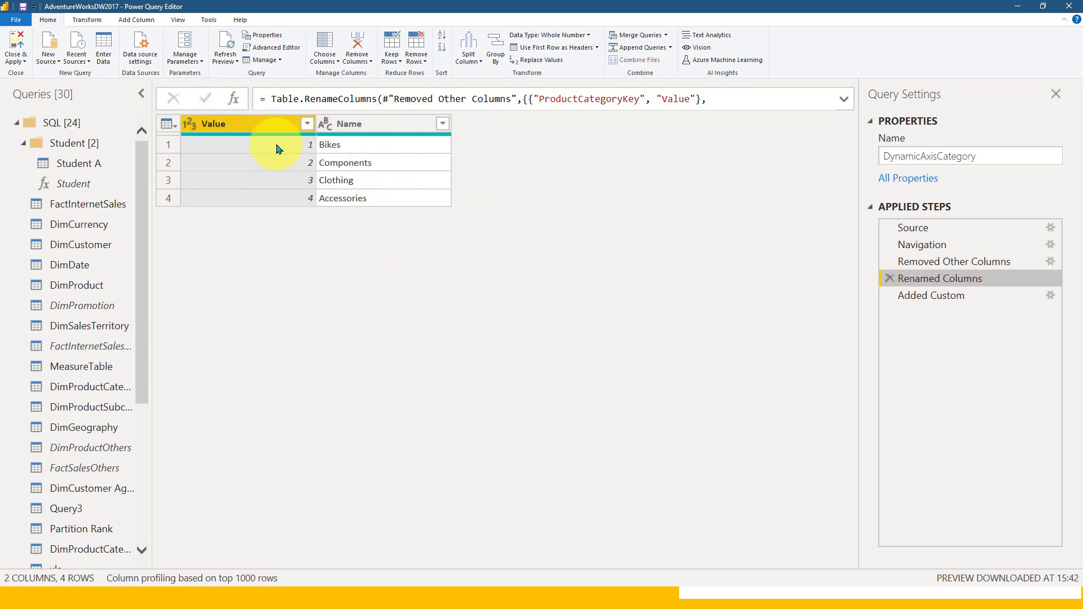
# Review the Added Custom step's Custom Column settings, which set Group to the constant 'Category'
pyautogui.click(952, 296)
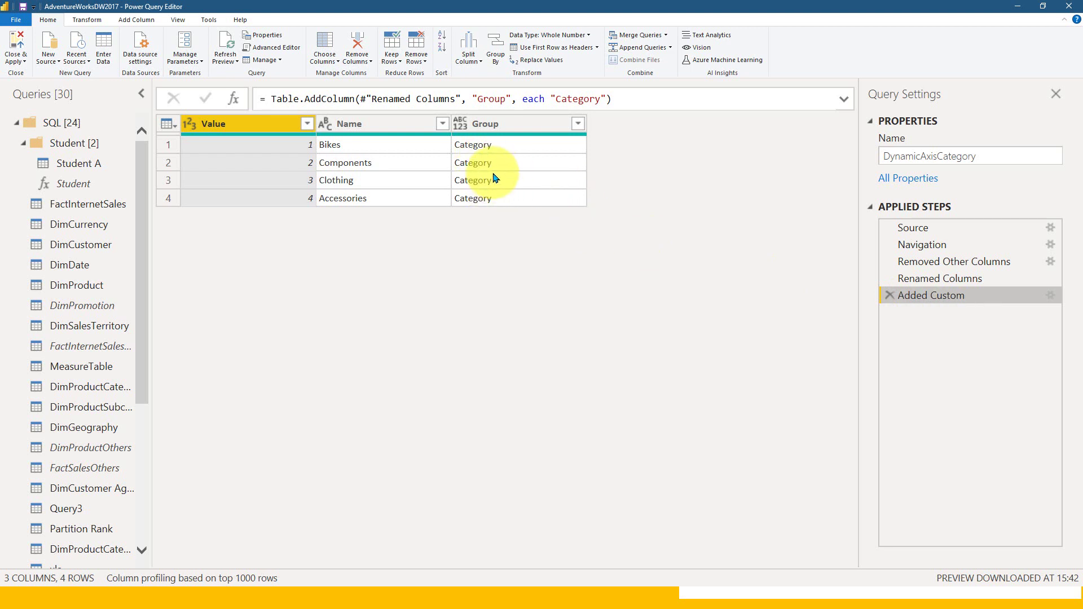
pyautogui.click(1053, 298)
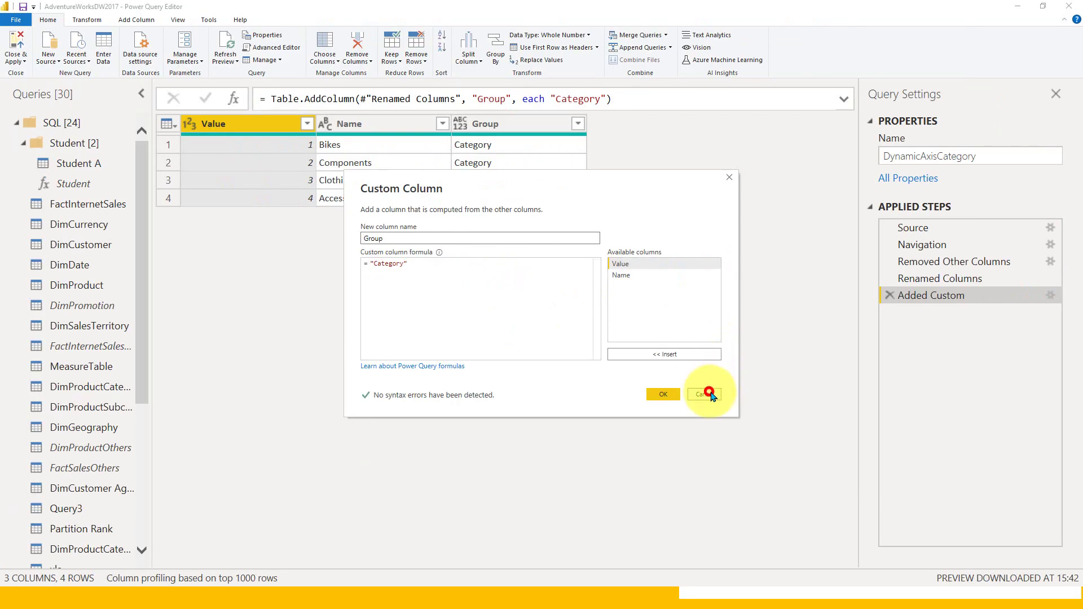
pyautogui.click(710, 395)
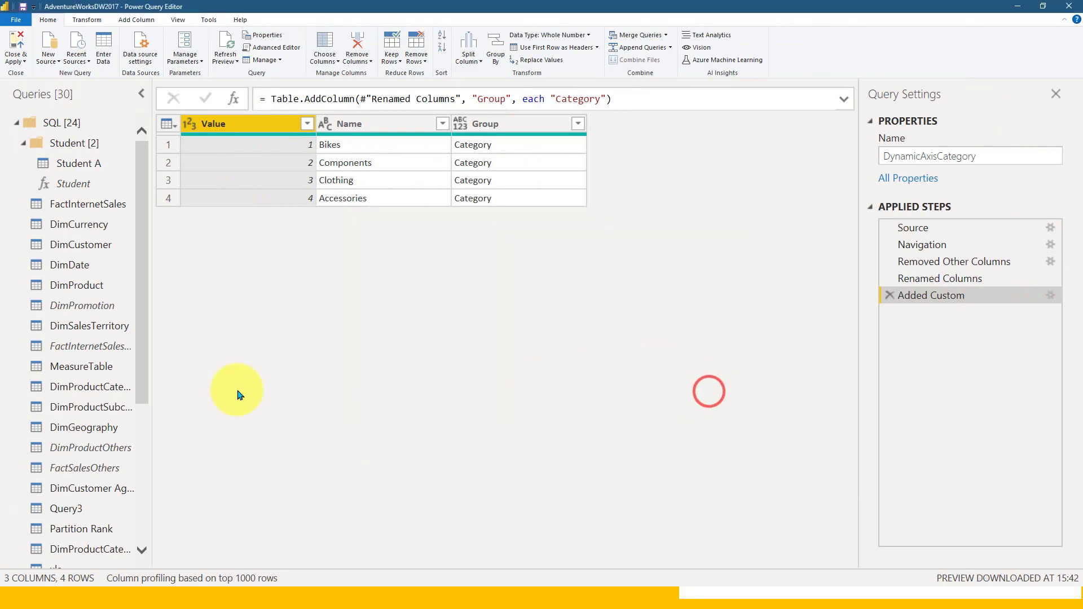
# Preview the DynamicSubCategory and Dynamic Axis SalesTerritoryCountry queries
pyautogui.scroll(-3, 118, 355)
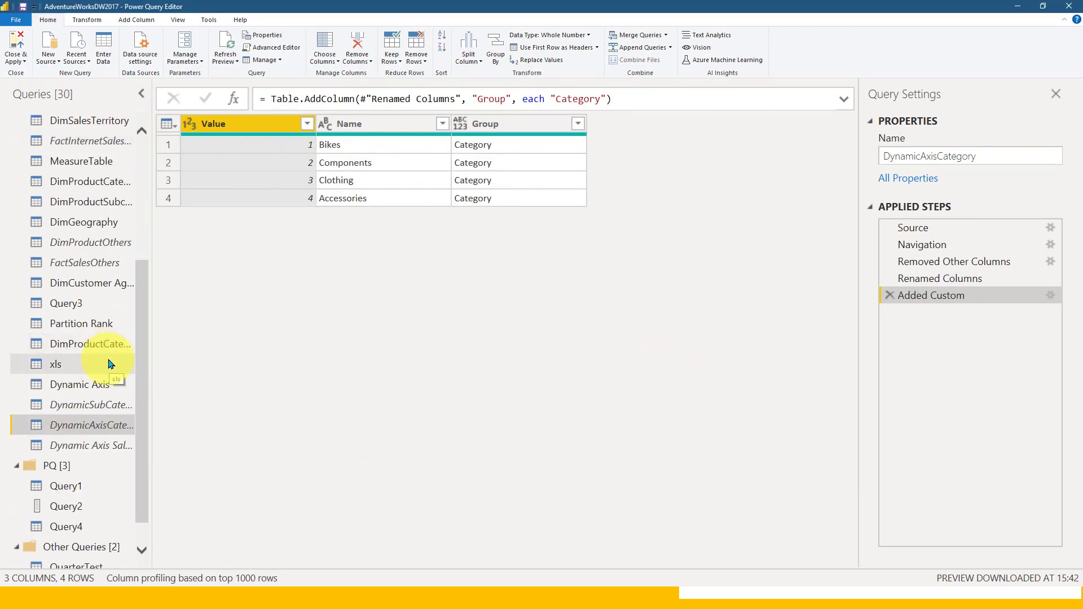
pyautogui.click(80, 413)
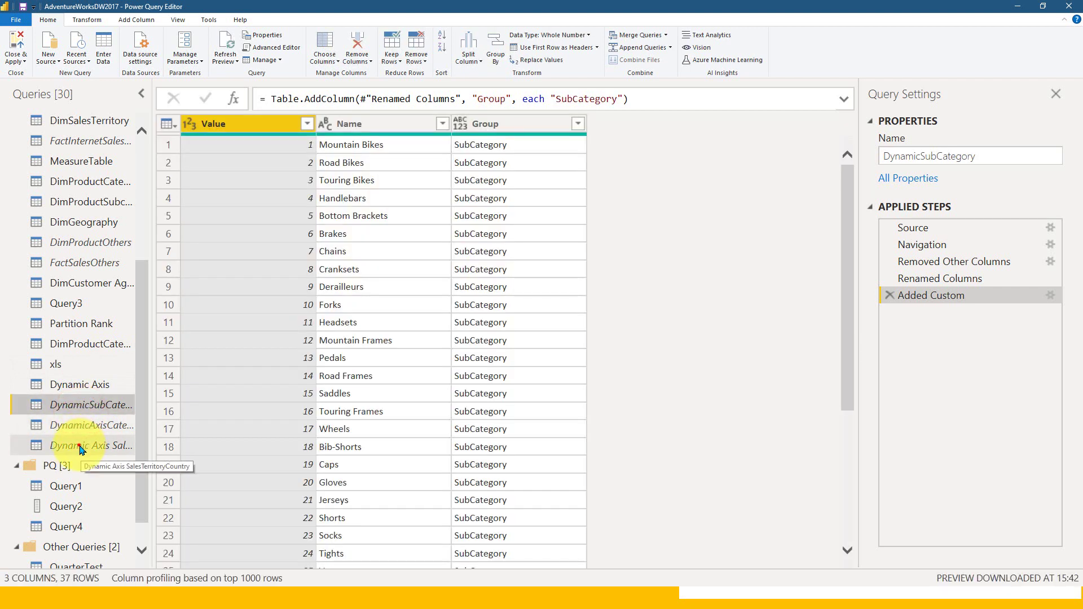
pyautogui.click(81, 446)
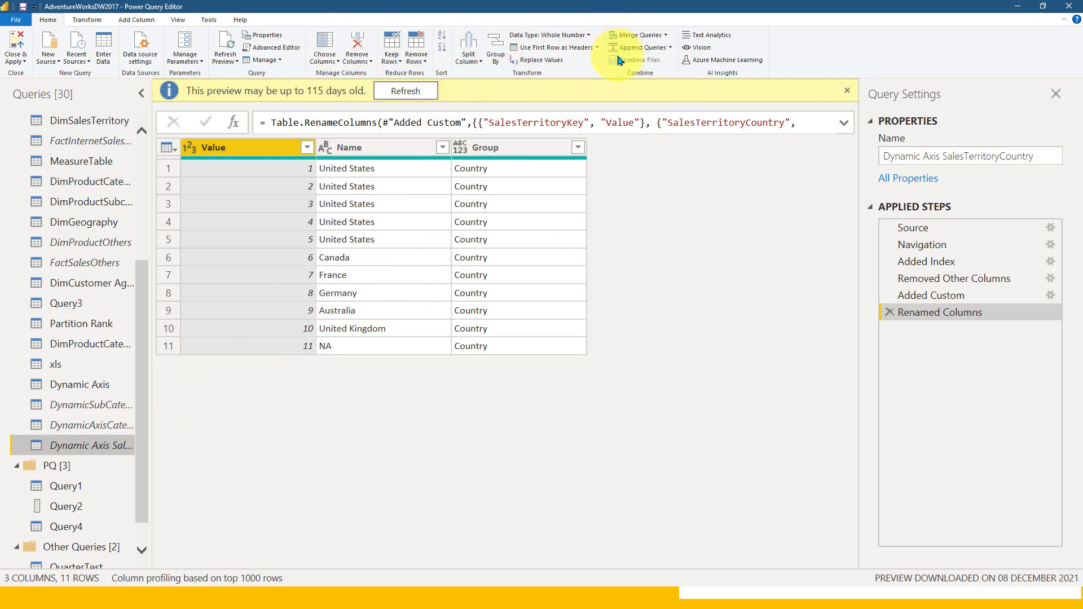
# Open the combined Dynamic Axis query, which stacks 52 Category, Country and SubCategory rows
pyautogui.click(670, 52)
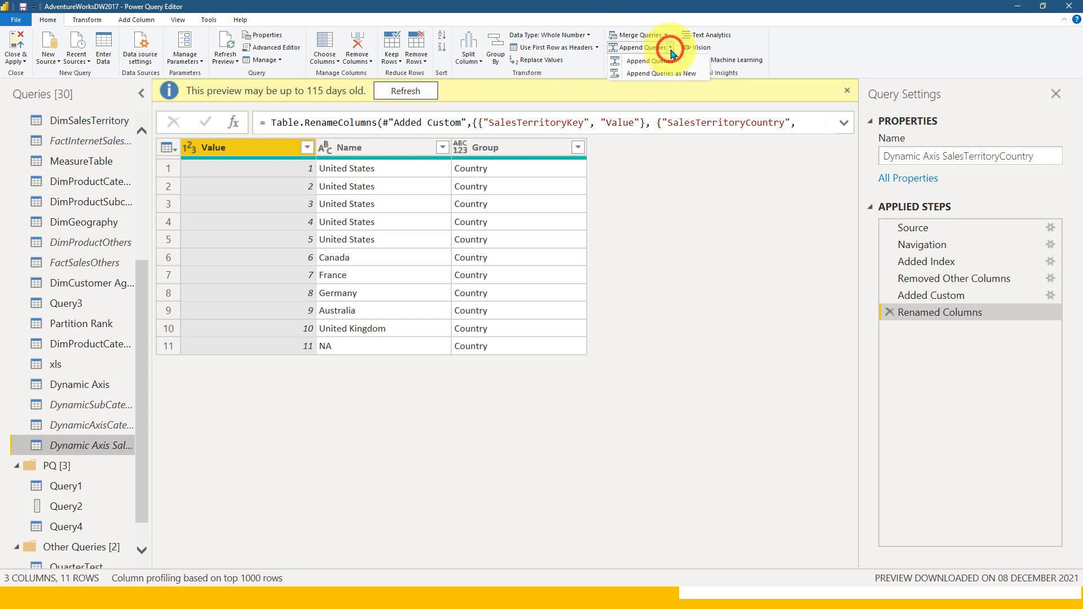
pyautogui.click(107, 395)
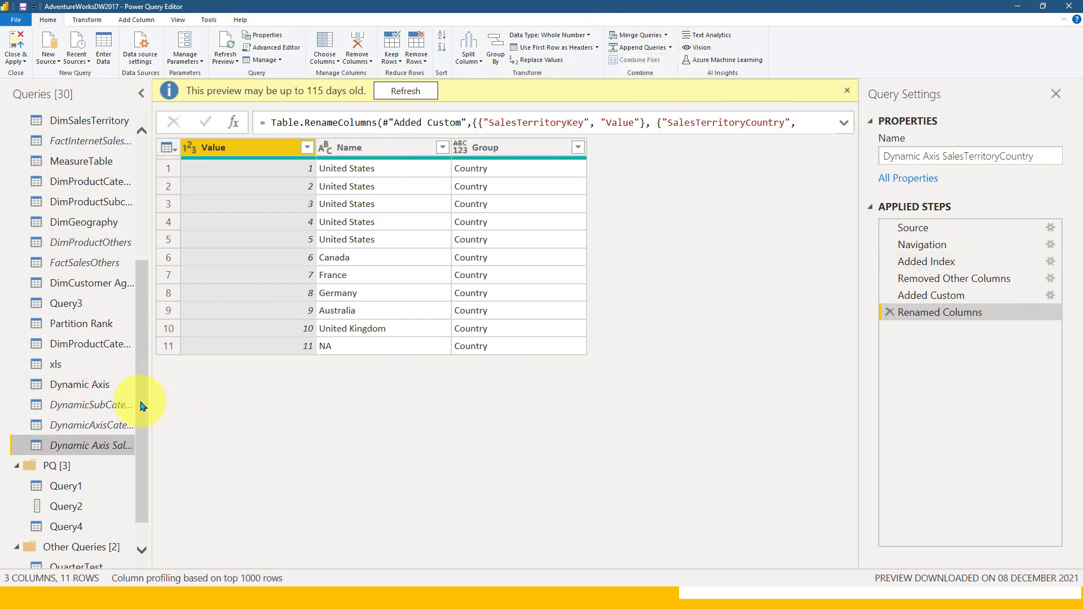
pyautogui.click(79, 384)
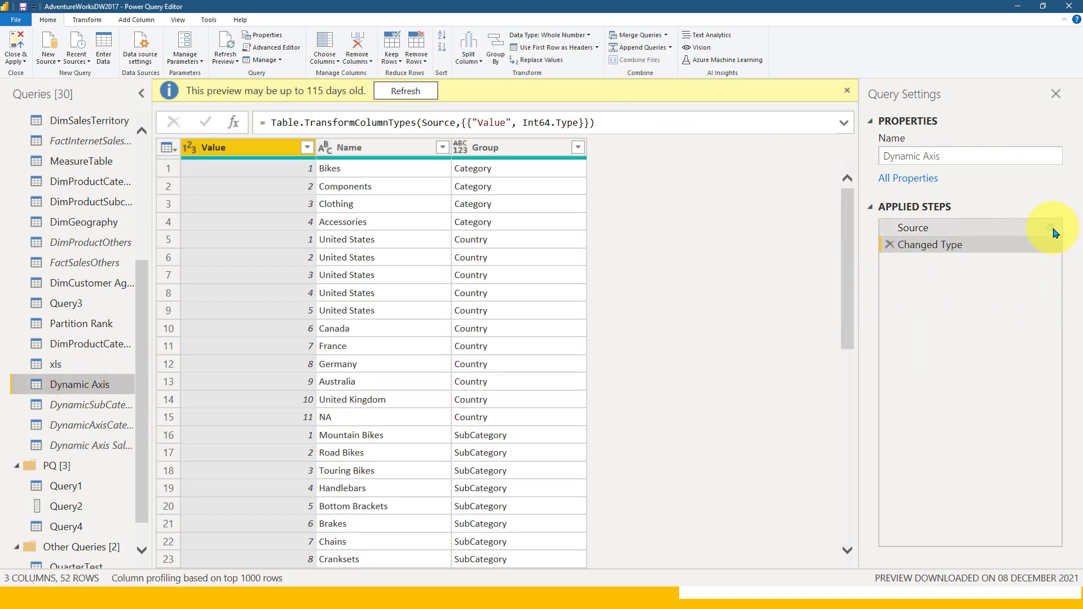
# Review the Source step's Append of the three axis tables, then return to the Power BI report
pyautogui.click(1043, 228)
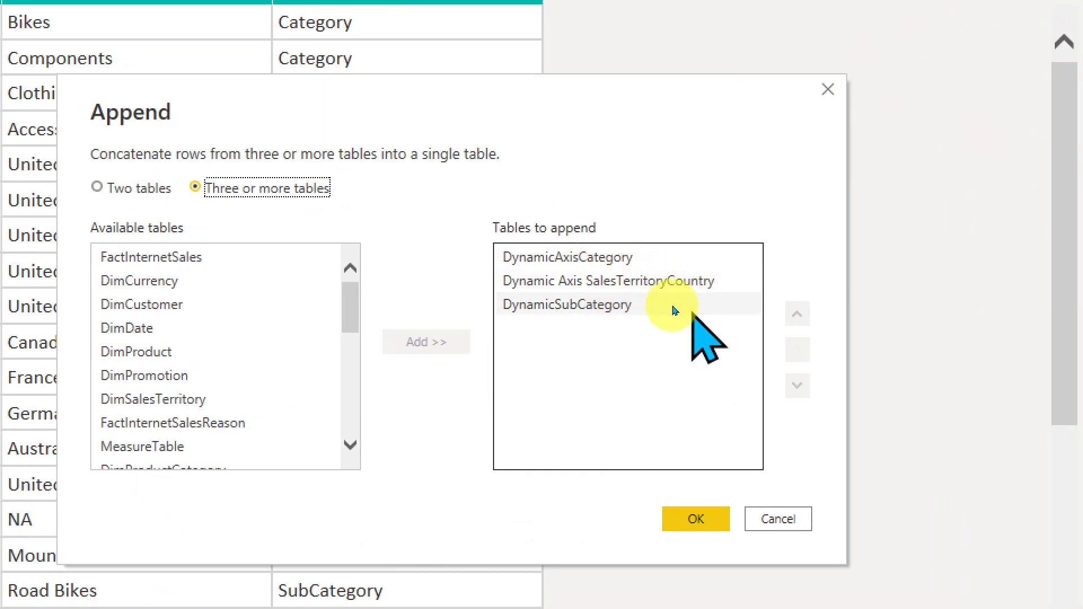
pyautogui.click(784, 522)
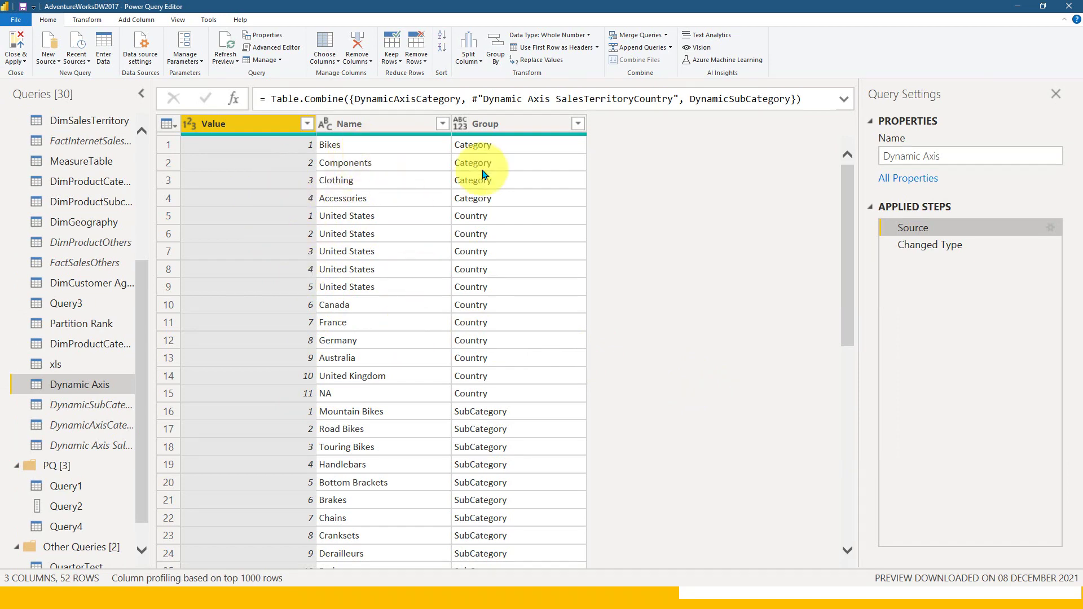
pyautogui.scroll(-9, 533, 266)
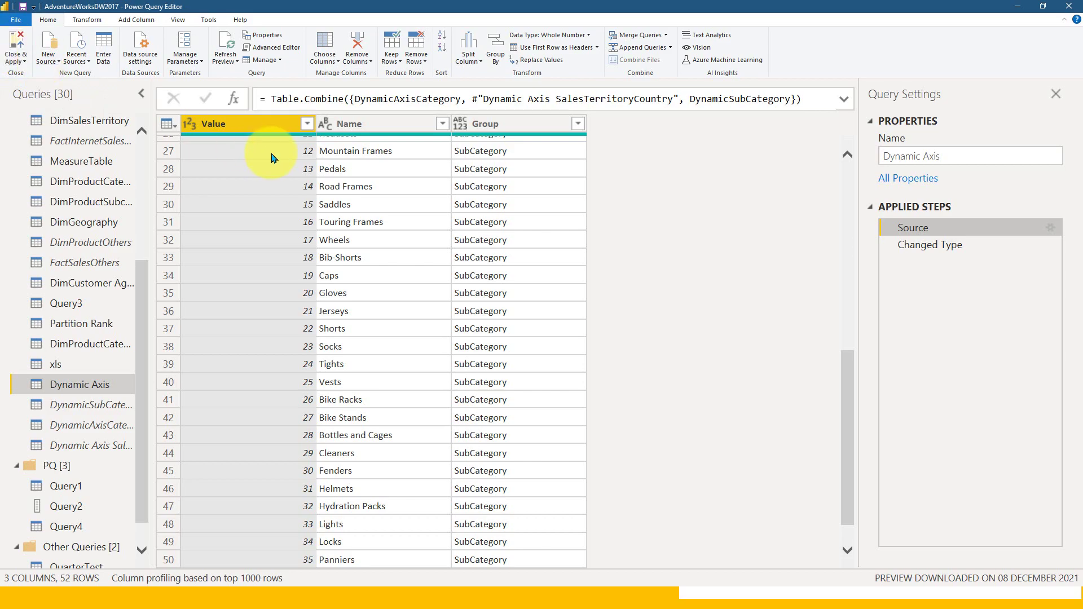
pyautogui.hotkey('alt', 'Tab')
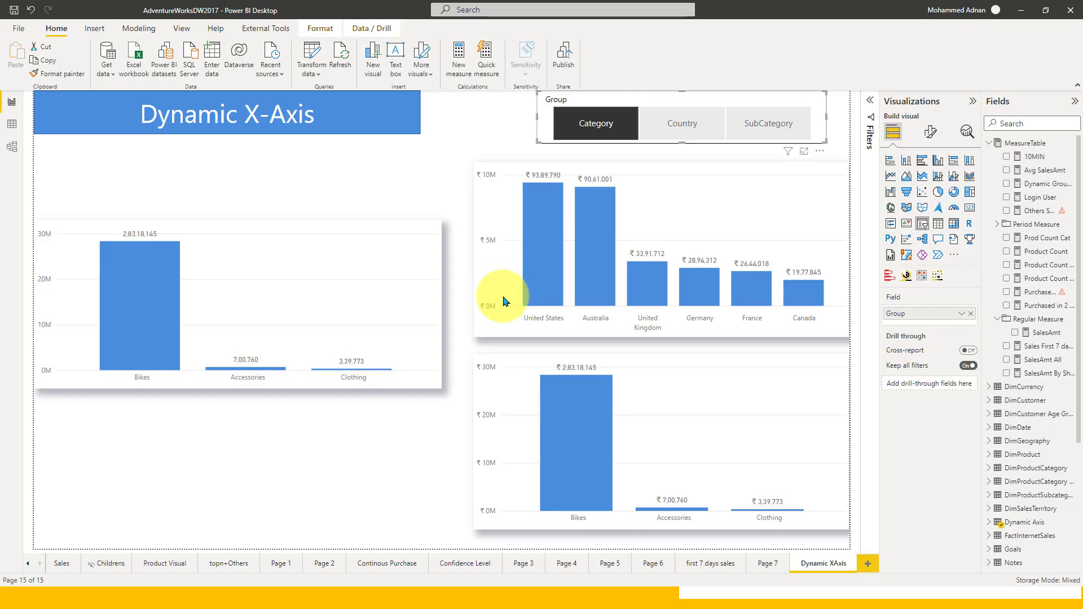
pyautogui.click(7, 148)
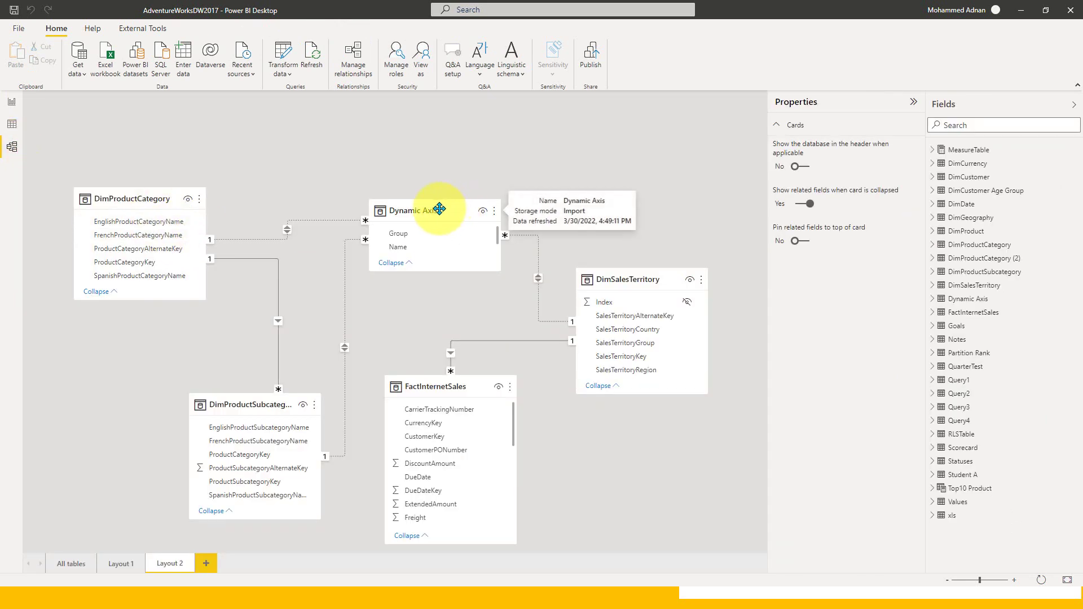
pyautogui.click(439, 209)
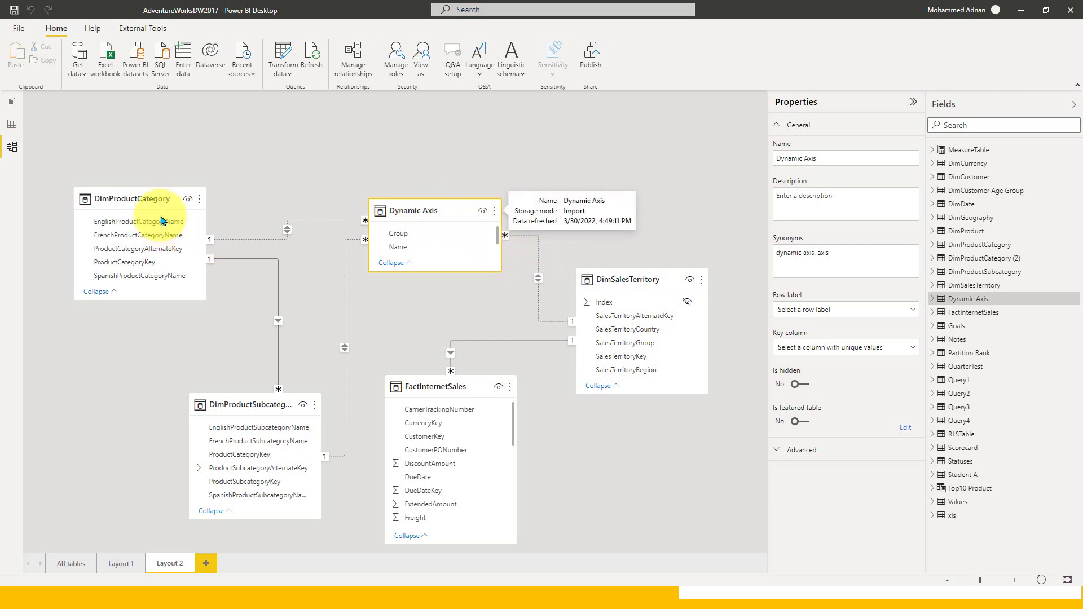
pyautogui.click(11, 103)
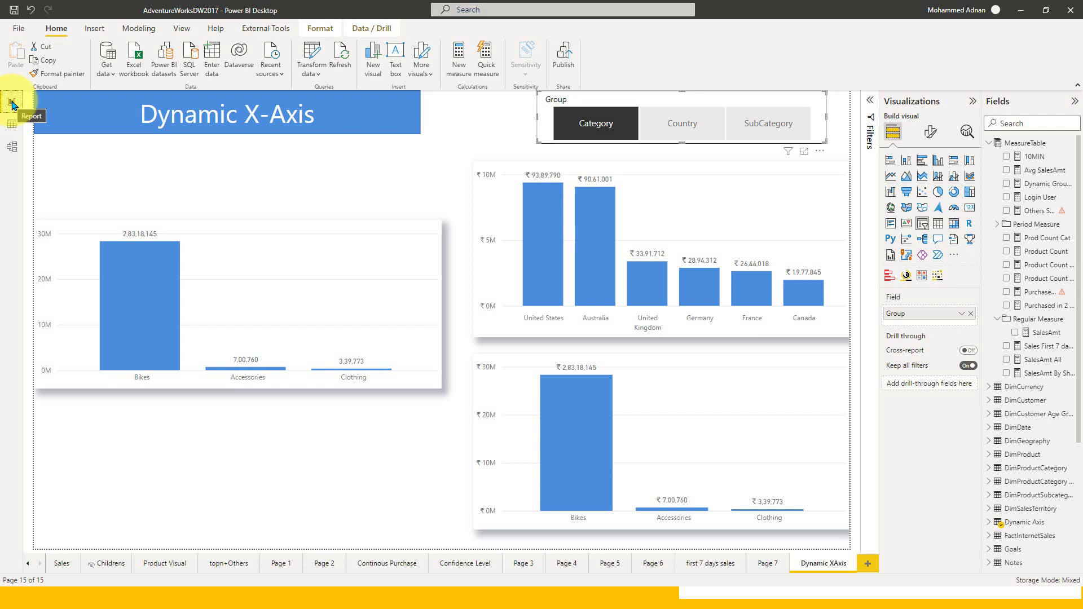
# Switch to Model view showing Dynamic Axis linked to DimProductCategory, DimProductSubcategory and DimSalesTerritory
pyautogui.click(12, 149)
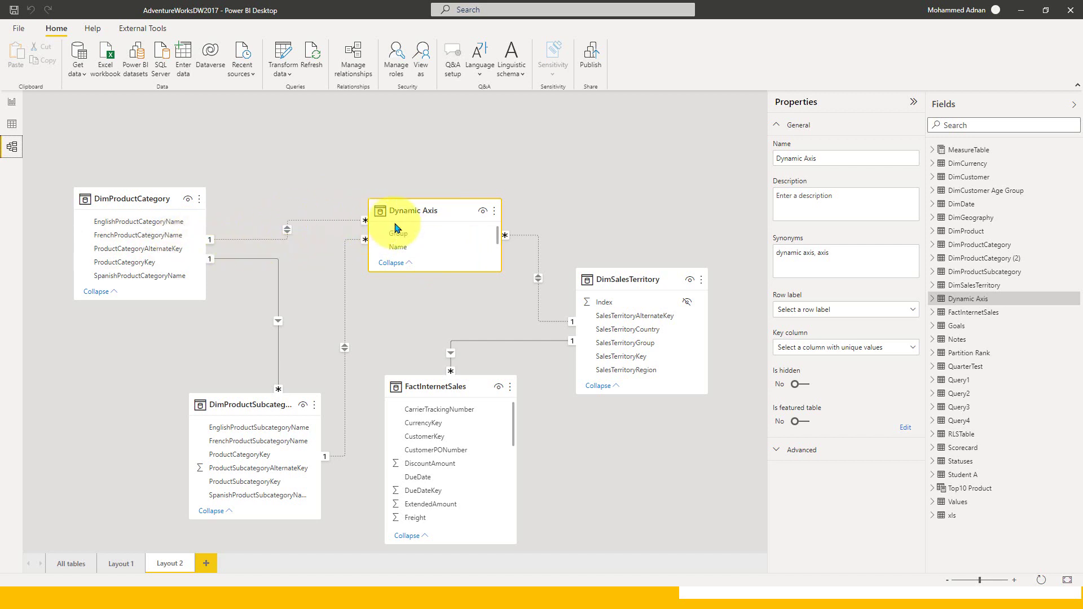
# Go to the Dynamic X-Axis report, select the left bar chart and expand the Dynamic Axis fields
pyautogui.click(13, 102)
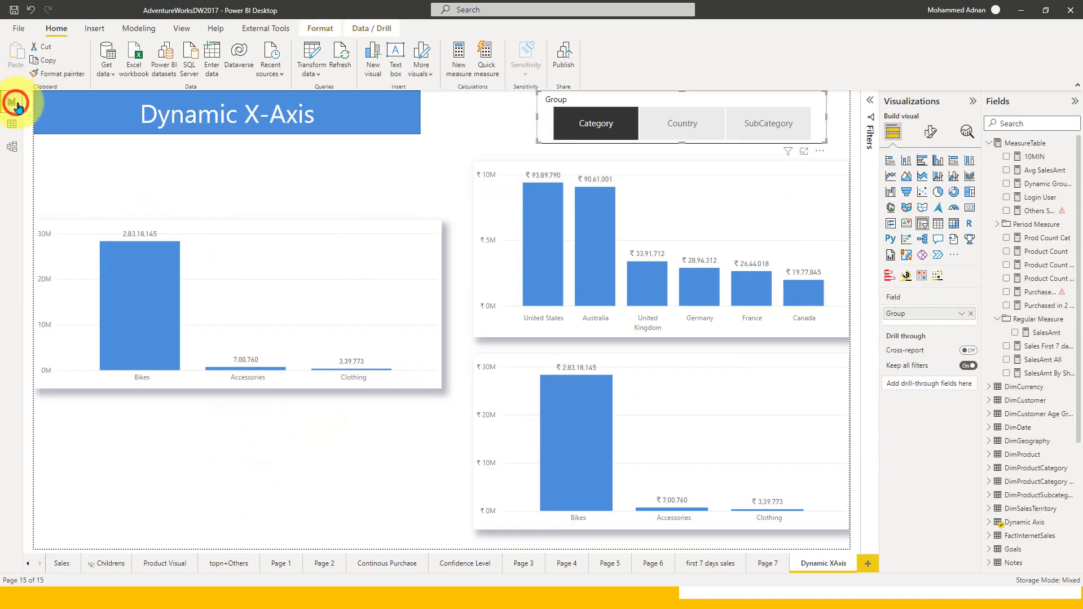
pyautogui.click(351, 226)
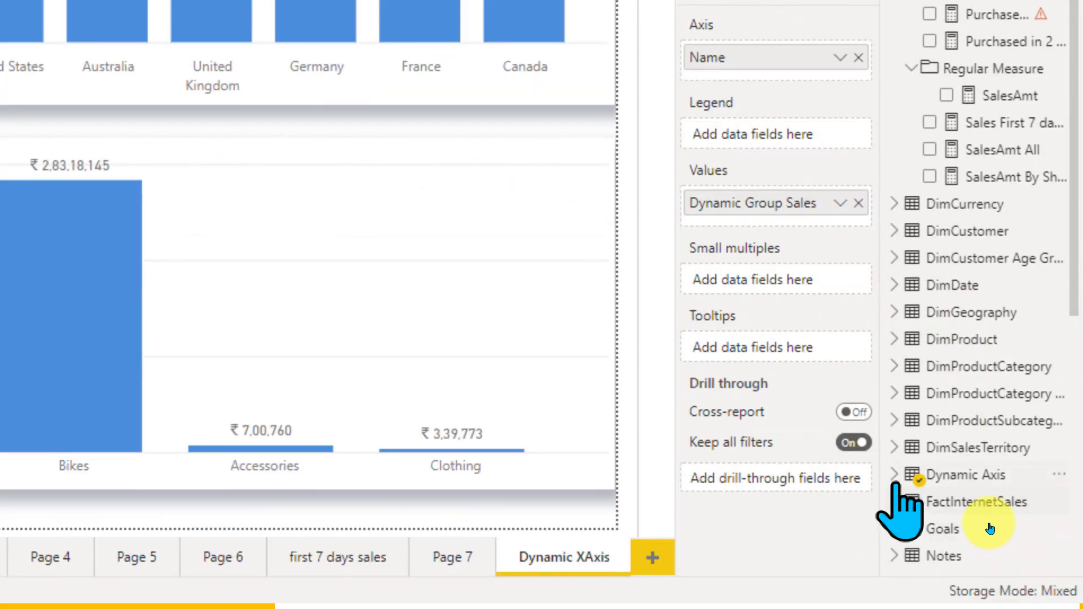
pyautogui.click(896, 476)
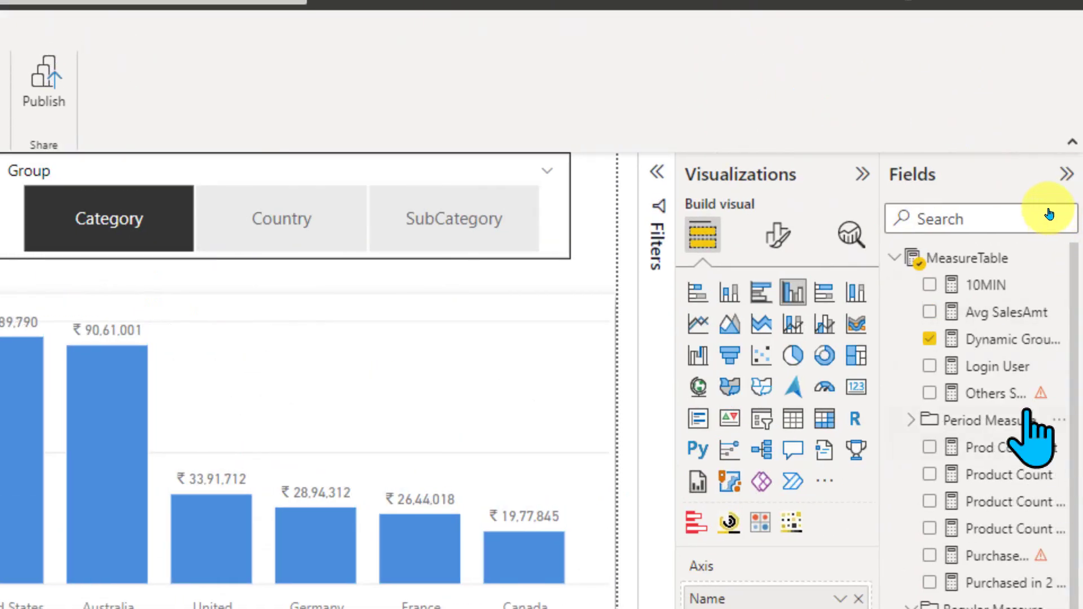
# Open the Dynamic Group Sales formula and highlight its SELECTEDVALUE variable on line 2
pyautogui.click(991, 338)
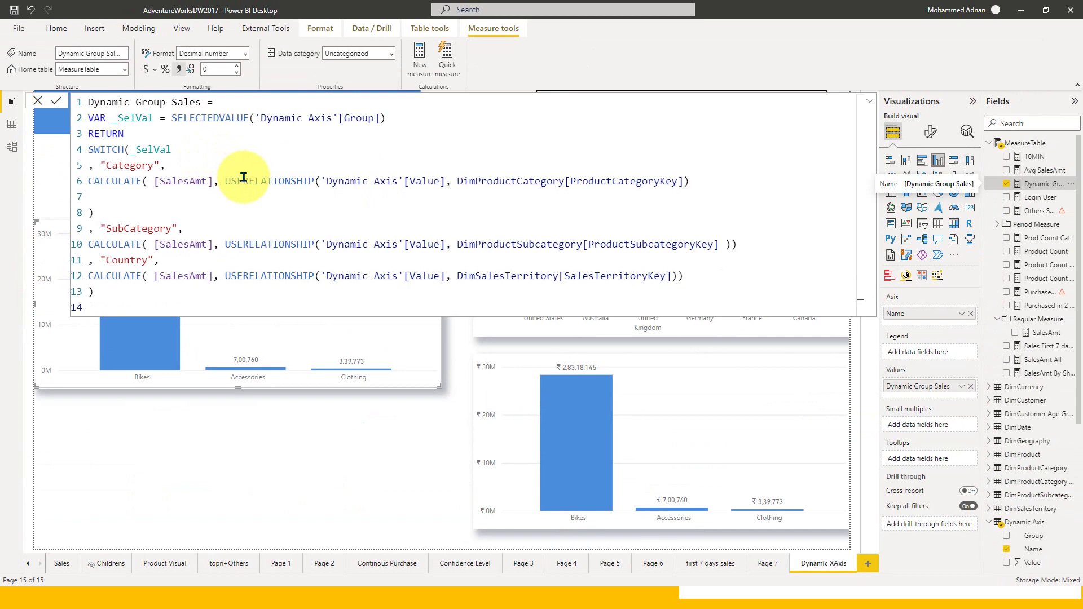
pyautogui.scroll(2, 243, 177)
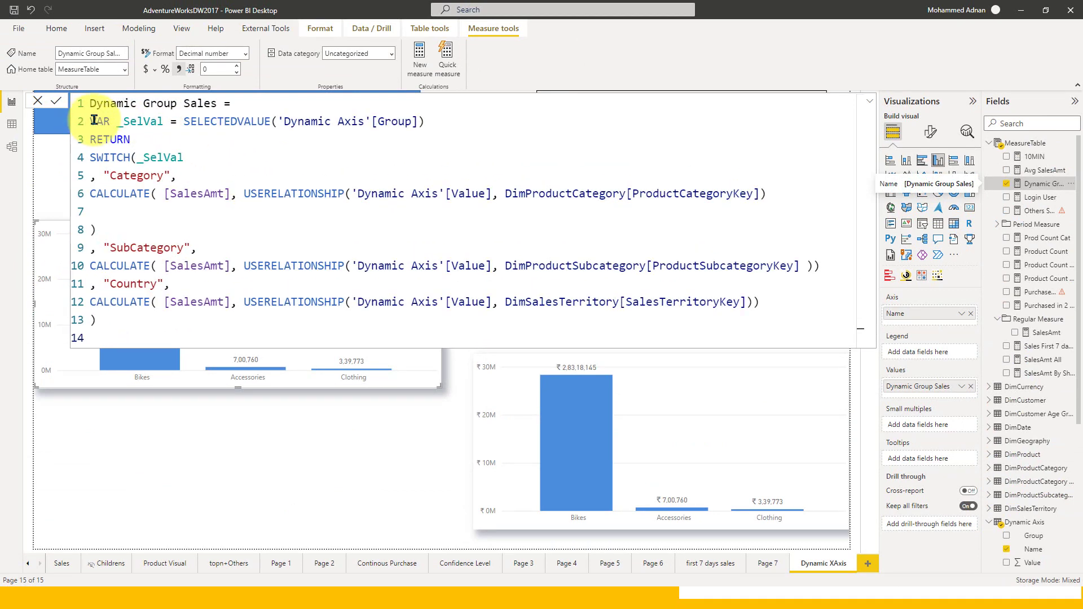
pyautogui.moveTo(94, 120); pyautogui.dragTo(208, 121)
pyautogui.click(192, 122)
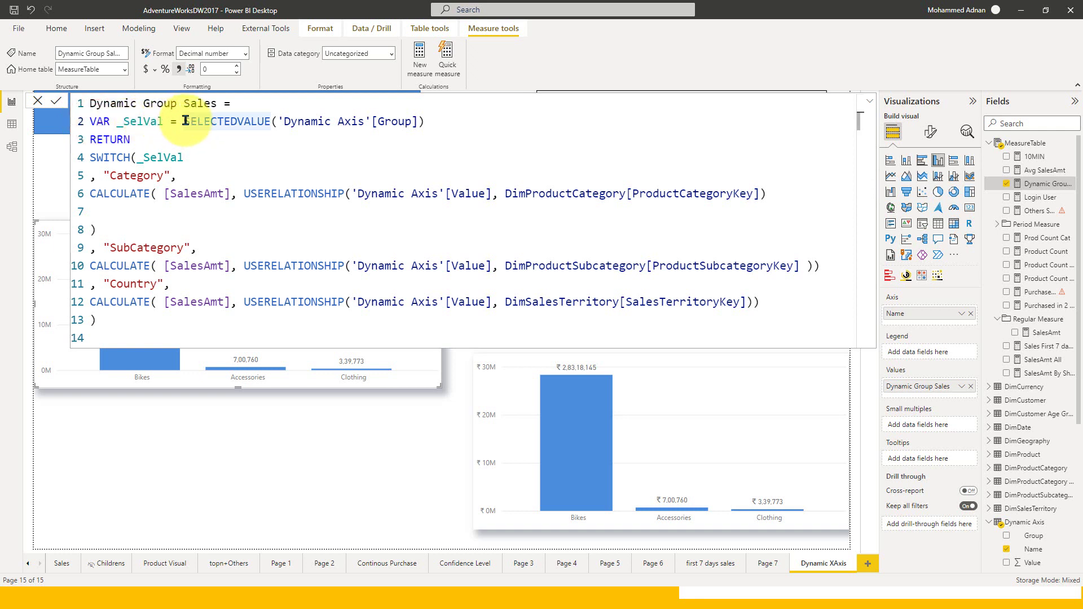
pyautogui.moveTo(185, 121); pyautogui.dragTo(365, 122)
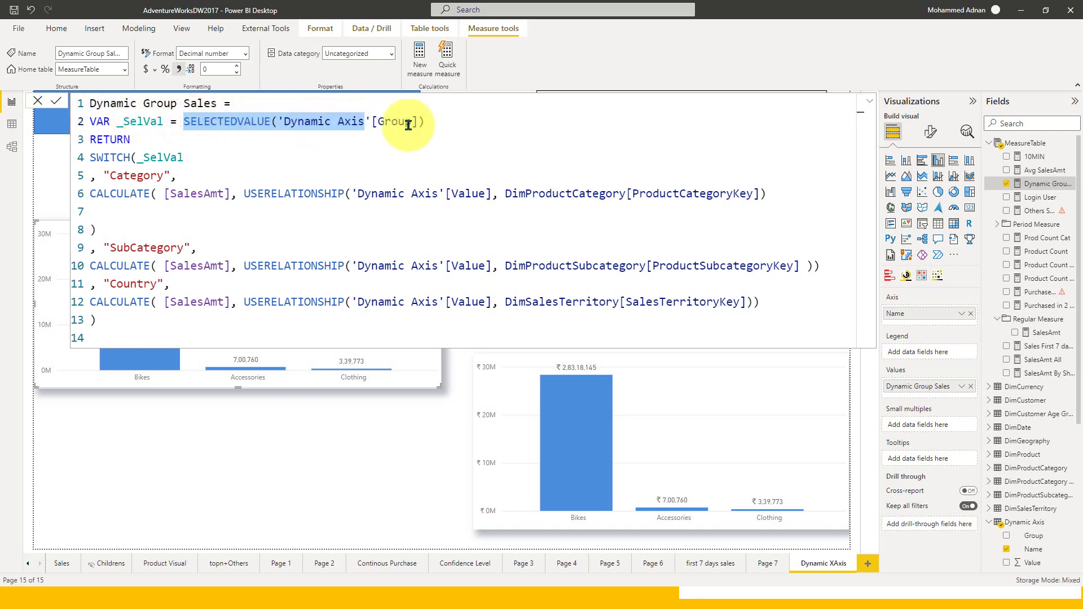
# Expand and collapse the formula editor, then select the Group slicer on the page
pyautogui.click(871, 102)
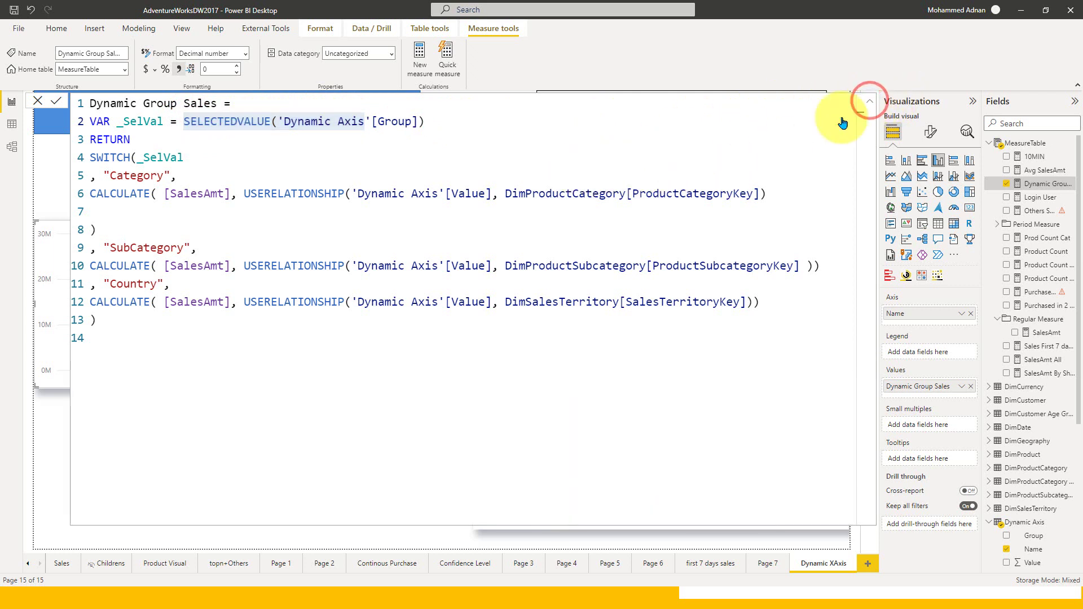
pyautogui.click(869, 101)
pyautogui.click(548, 130)
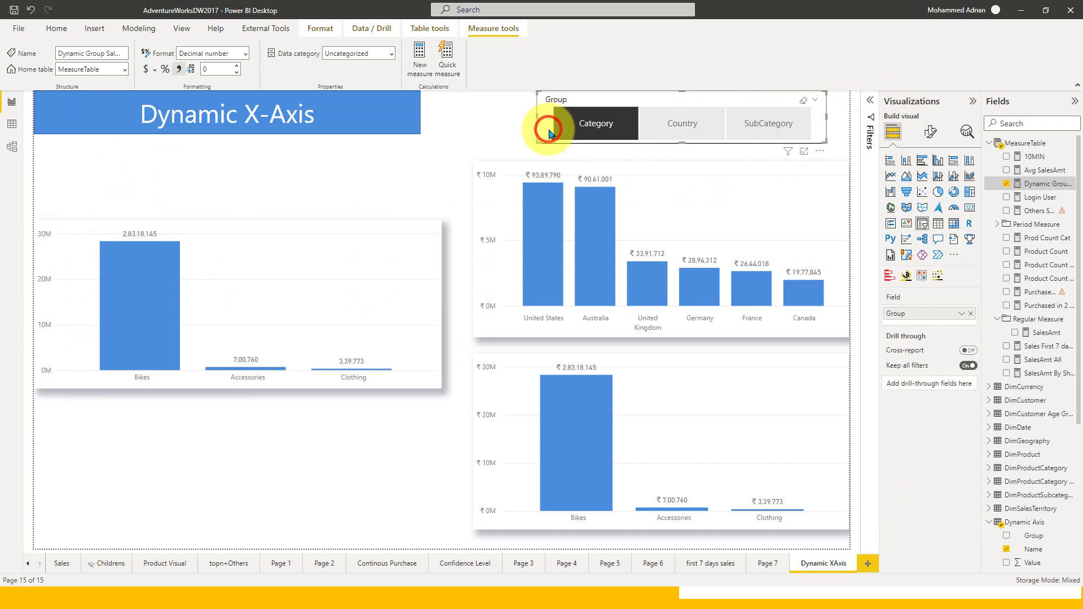
pyautogui.click(546, 116)
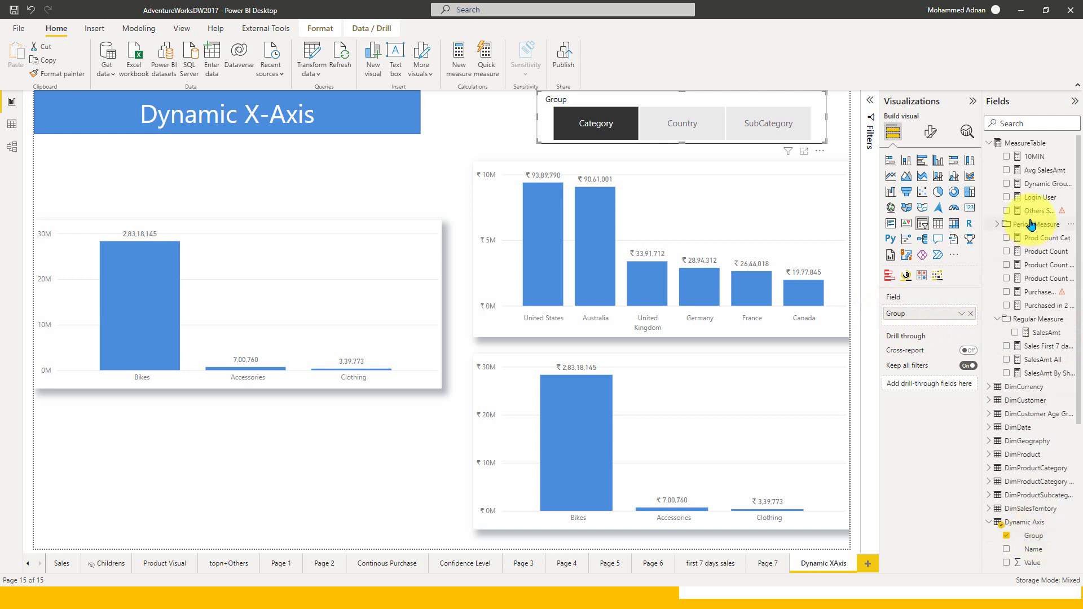
pyautogui.click(1049, 184)
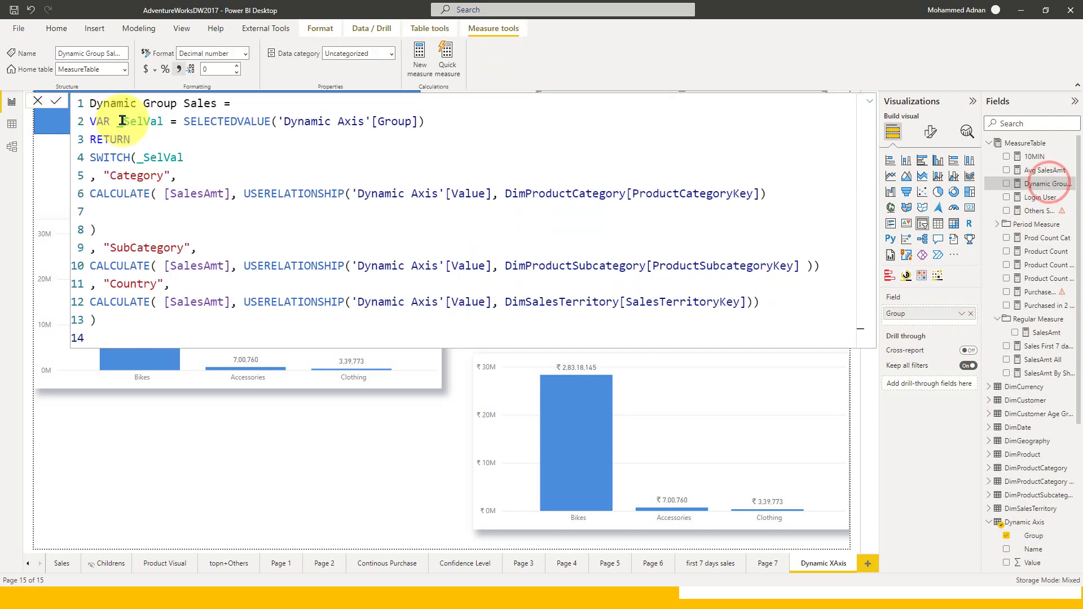
pyautogui.moveTo(122, 121); pyautogui.dragTo(426, 121)
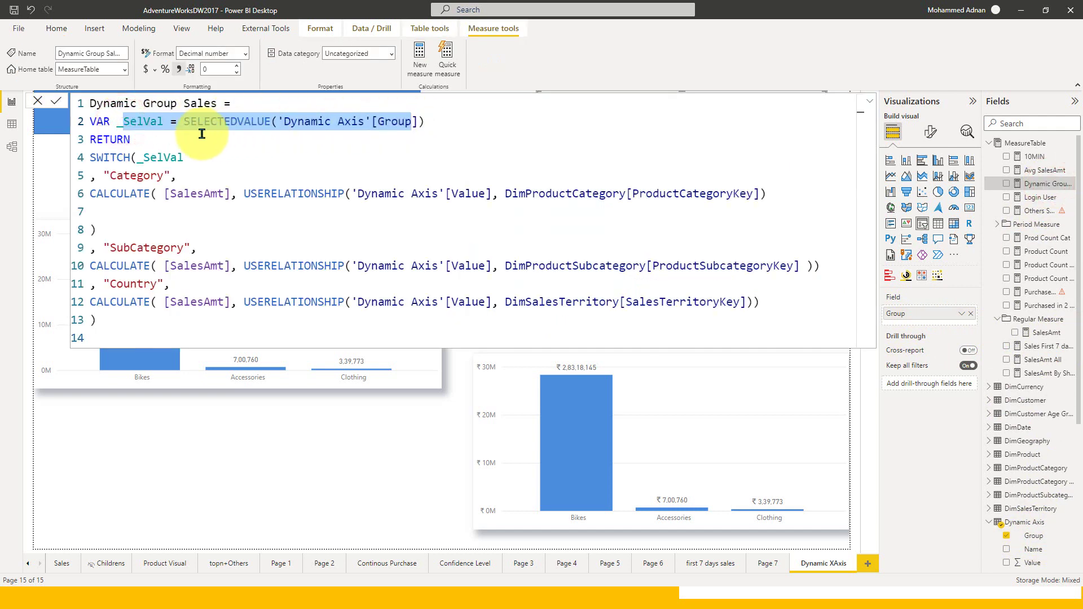
pyautogui.click(139, 136)
pyautogui.click(153, 138)
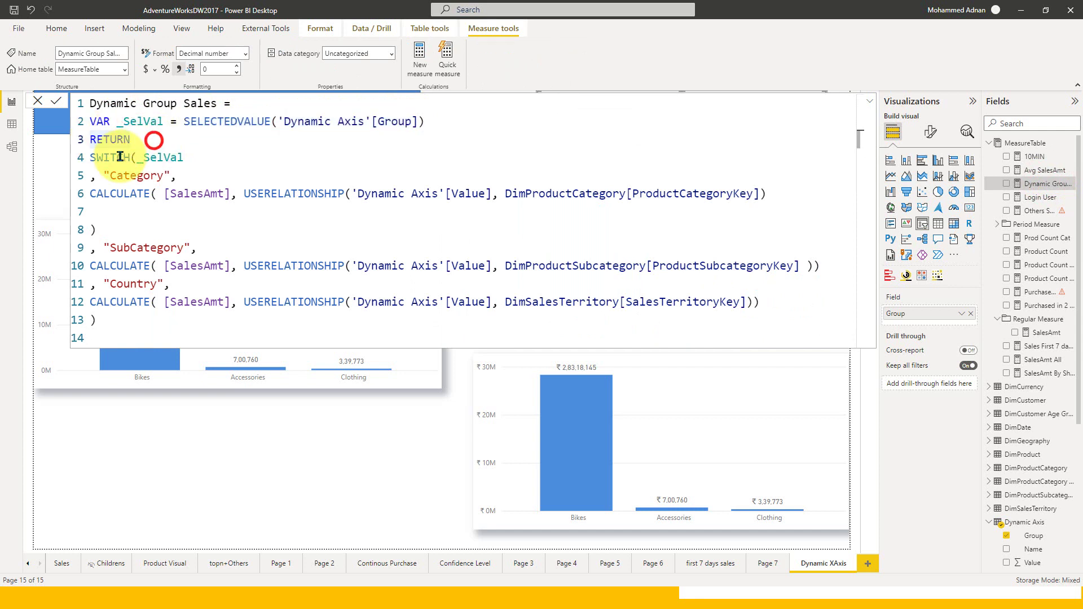
pyautogui.click(97, 176)
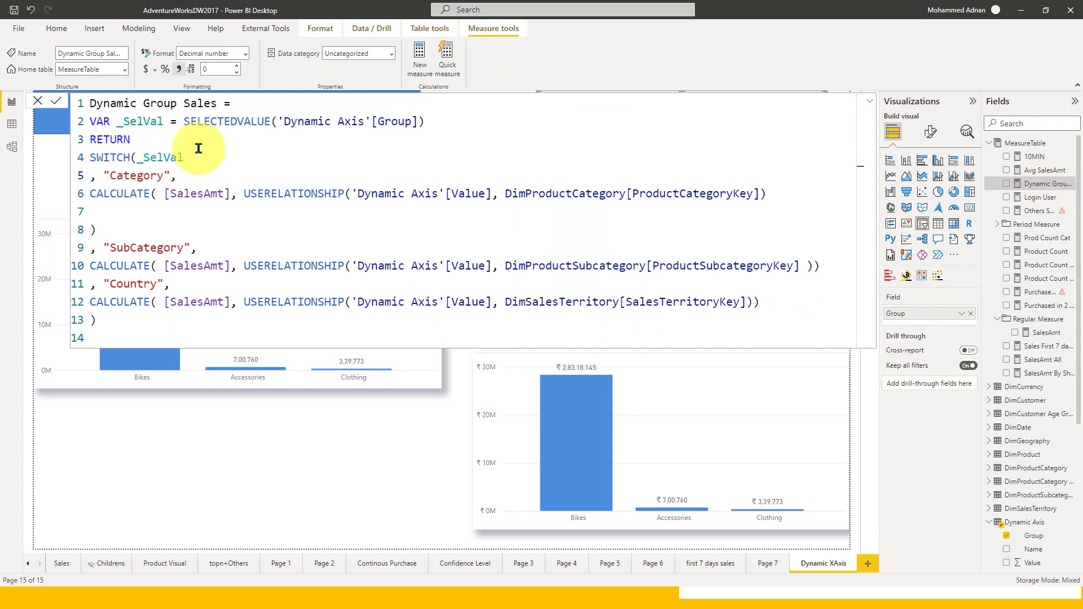
pyautogui.doubleClick(115, 159)
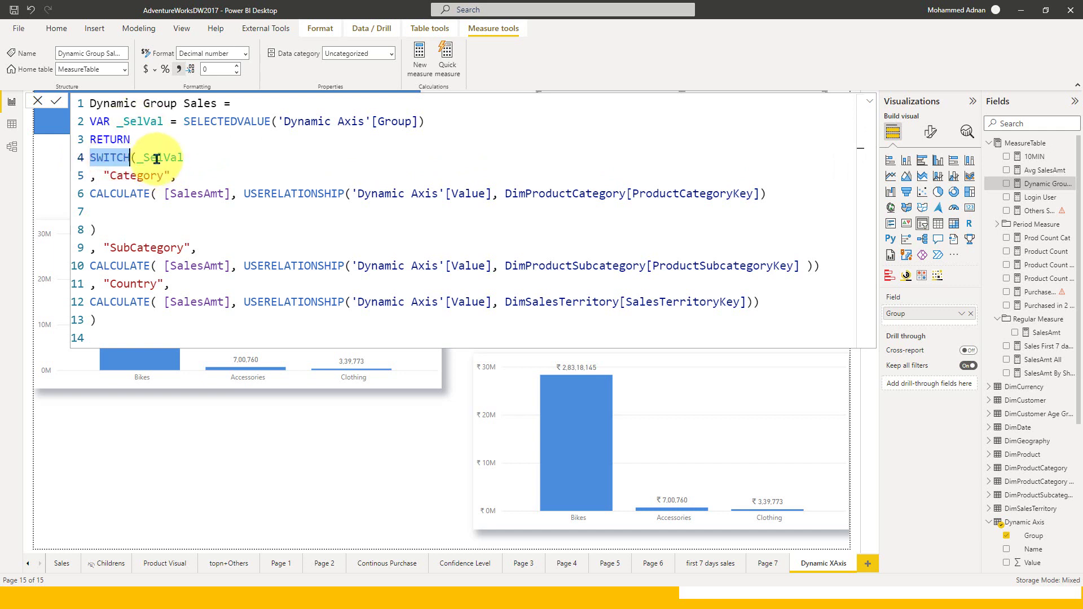
pyautogui.doubleClick(162, 158)
pyautogui.moveTo(105, 171); pyautogui.dragTo(190, 193)
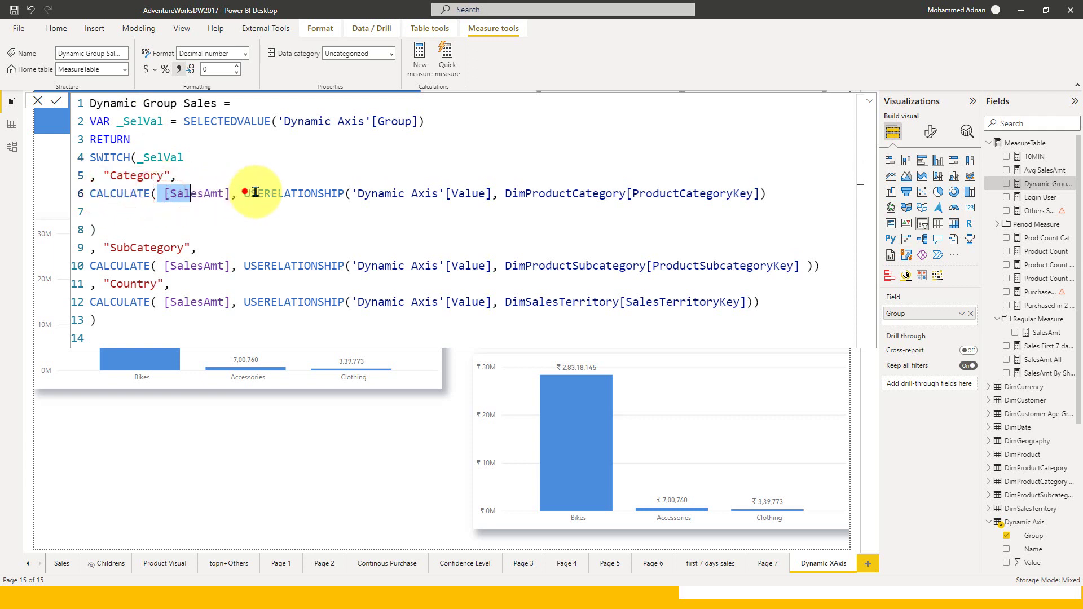
pyautogui.doubleClick(252, 194)
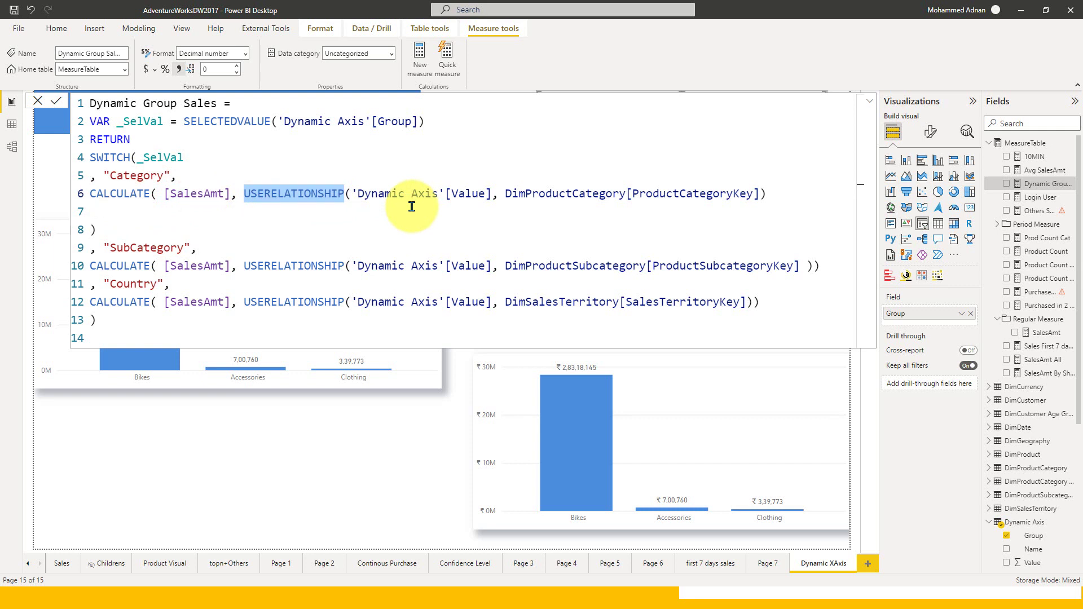
pyautogui.moveTo(391, 194); pyautogui.dragTo(472, 193)
pyautogui.doubleClick(574, 193)
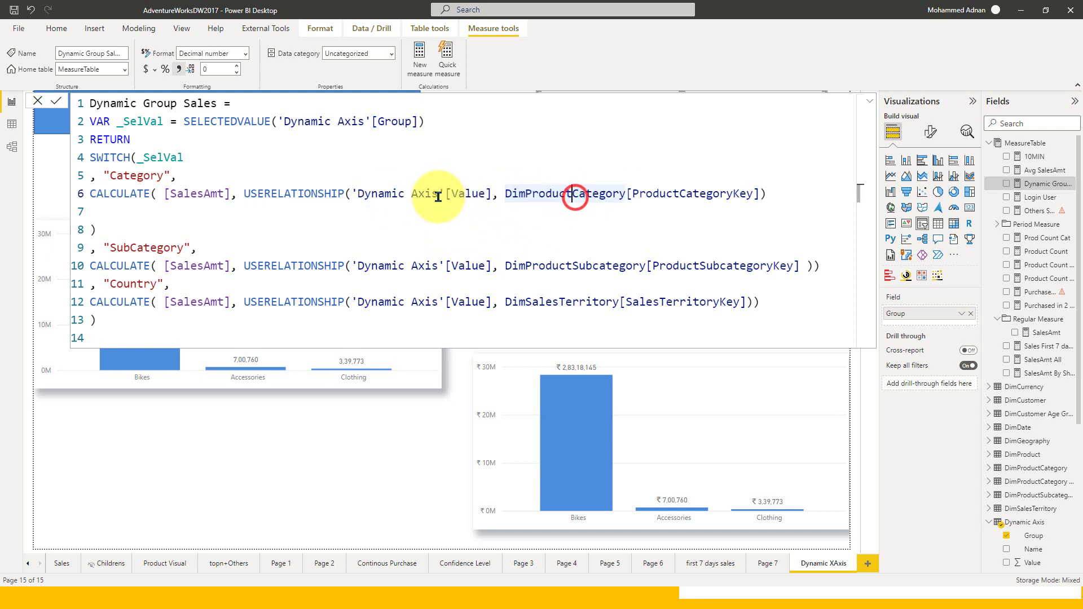
pyautogui.moveTo(271, 194); pyautogui.dragTo(668, 199)
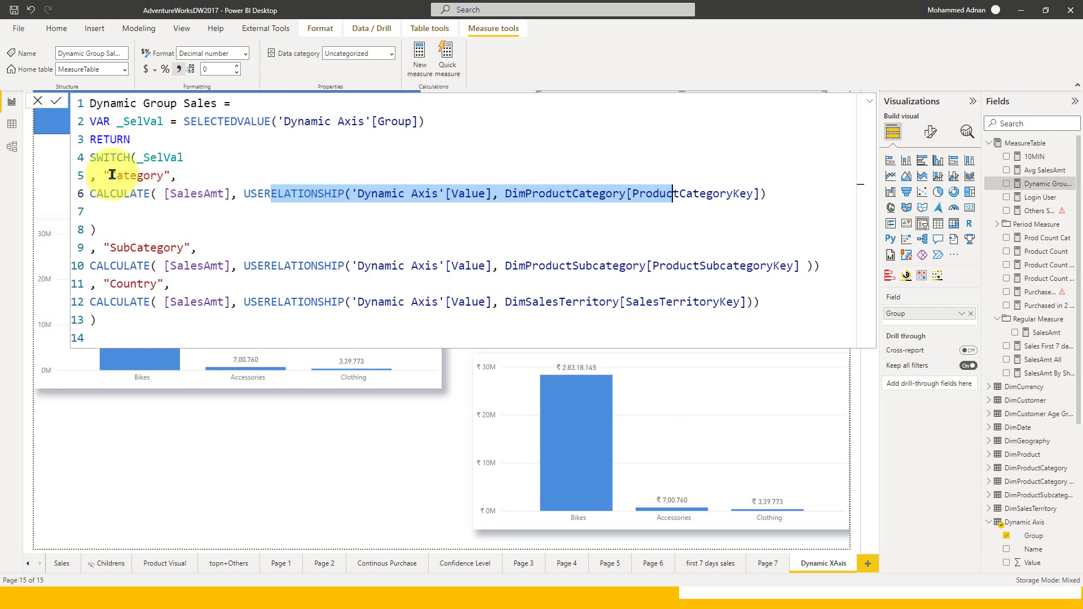
# Delete blank line 7 so the Category branch's closing parenthesis joins line 6
pyautogui.click(135, 211)
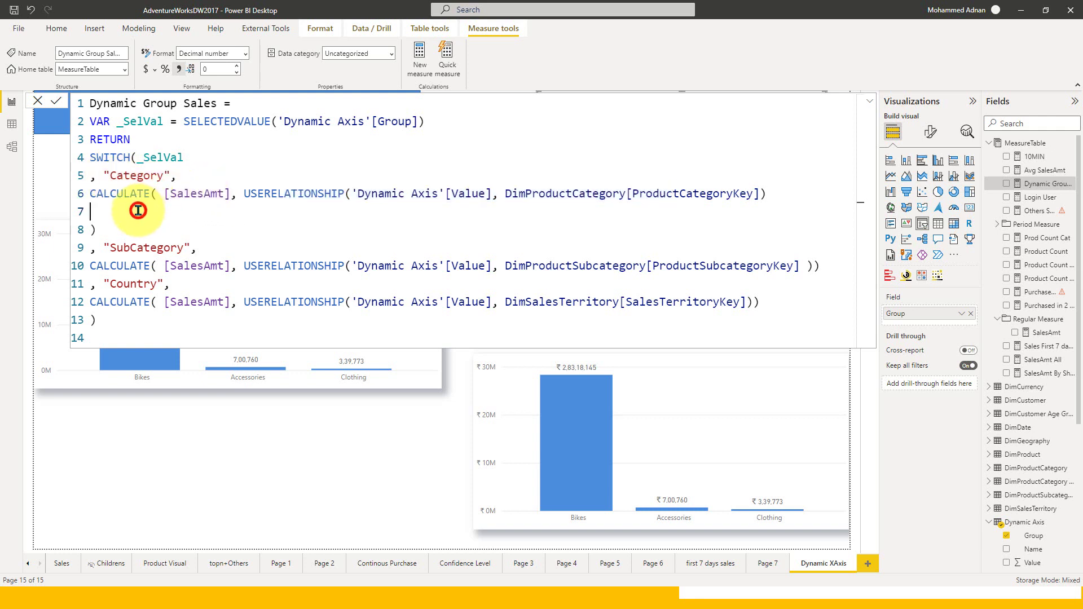
pyautogui.press('BackSpace')
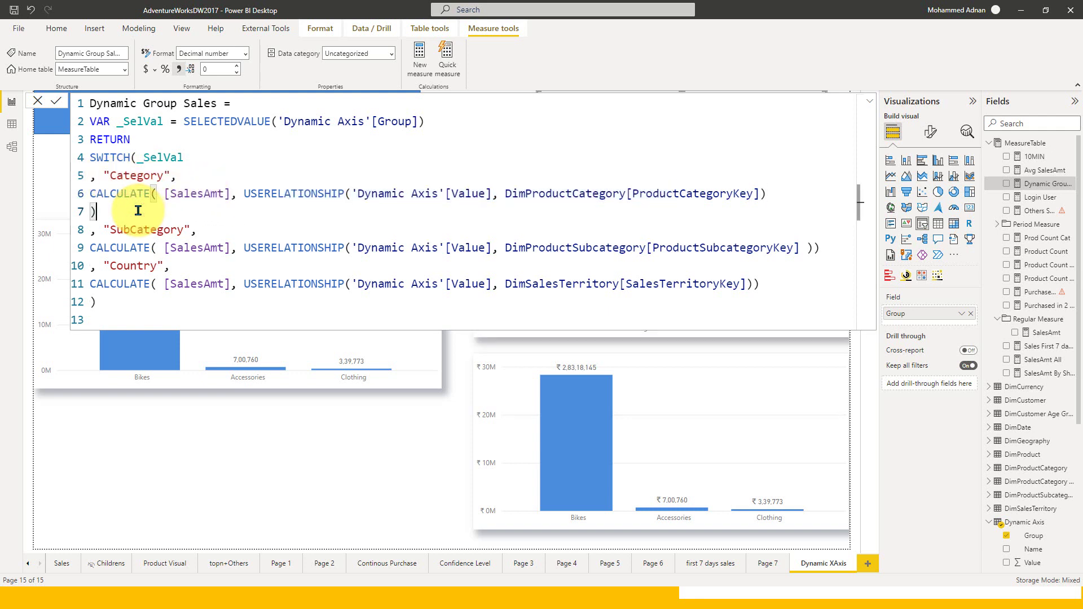
pyautogui.press('BackSpace')
# Highlight the SubCategory USERELATIONSHIP call and the Value column on lines 6, 8 and 10
pyautogui.moveTo(163, 212); pyautogui.dragTo(219, 230)
pyautogui.click(127, 236)
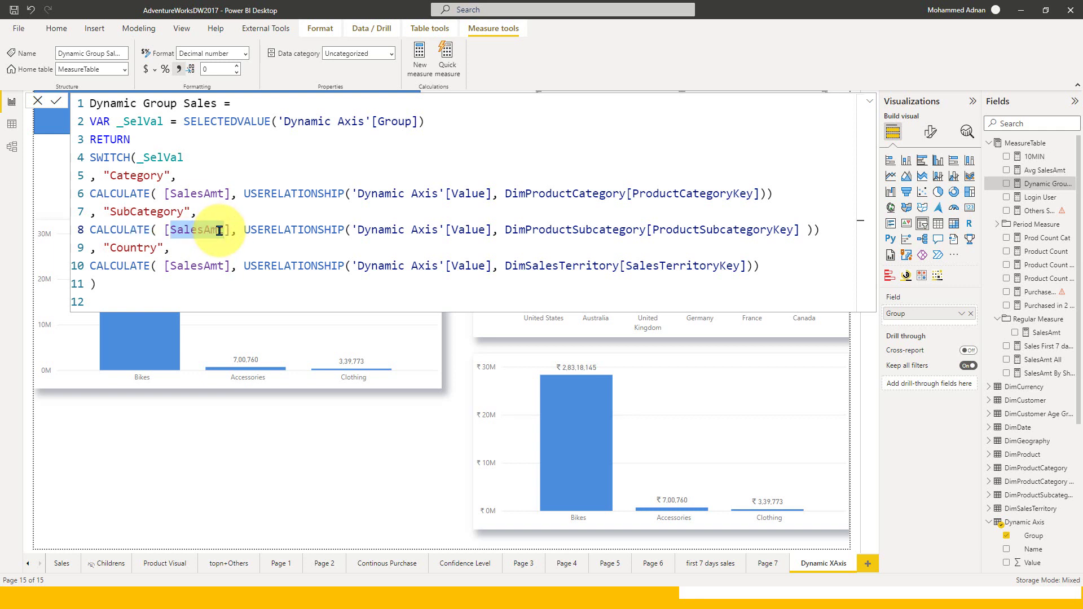
pyautogui.moveTo(264, 230); pyautogui.dragTo(373, 230)
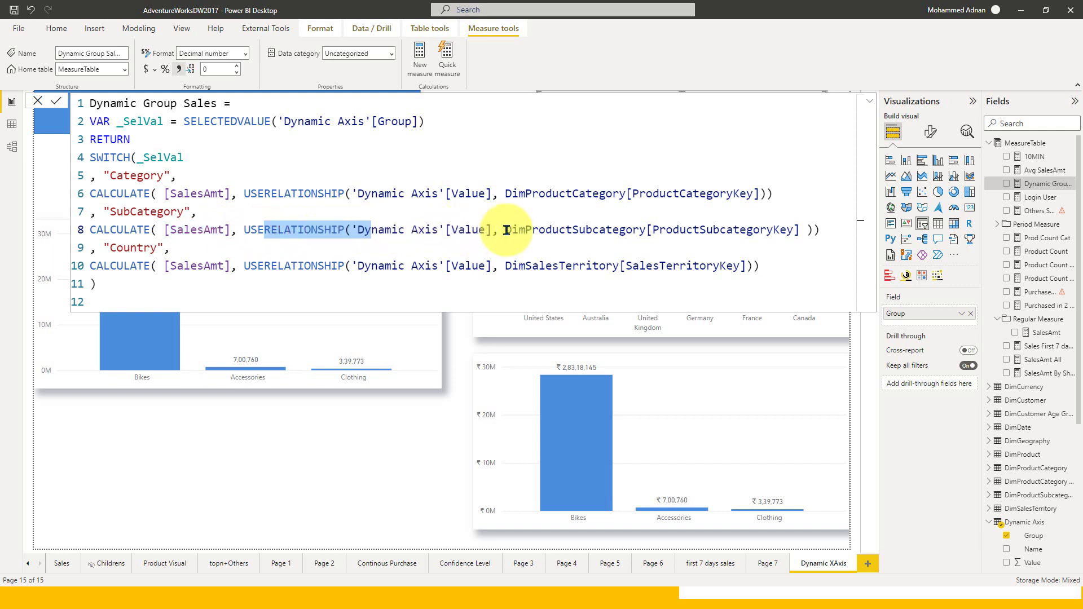
pyautogui.moveTo(571, 230); pyautogui.dragTo(794, 229)
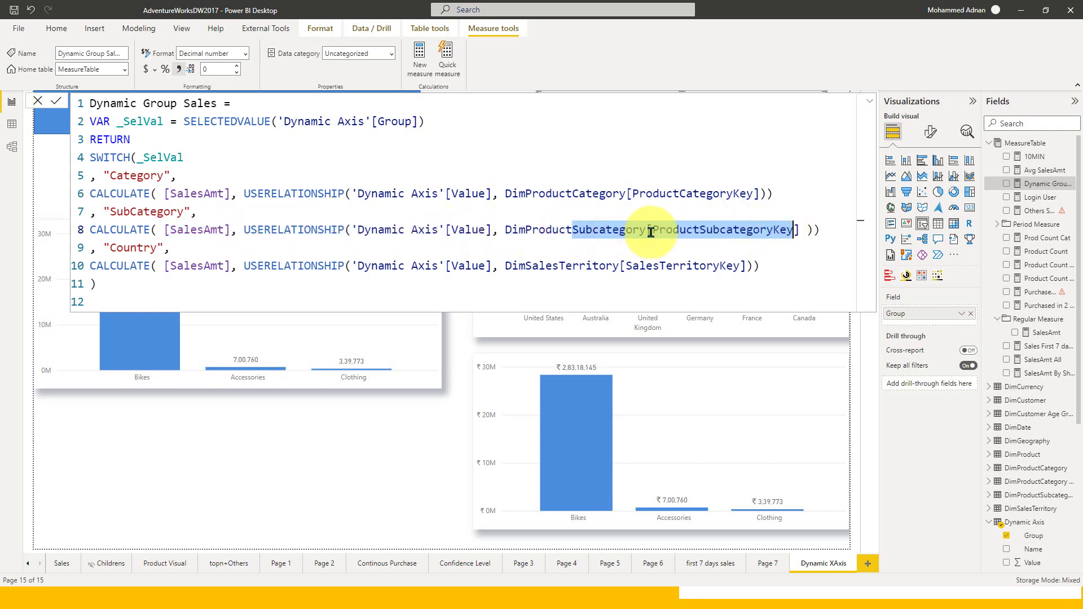
pyautogui.click(468, 194)
pyautogui.click(469, 230)
pyautogui.click(471, 266)
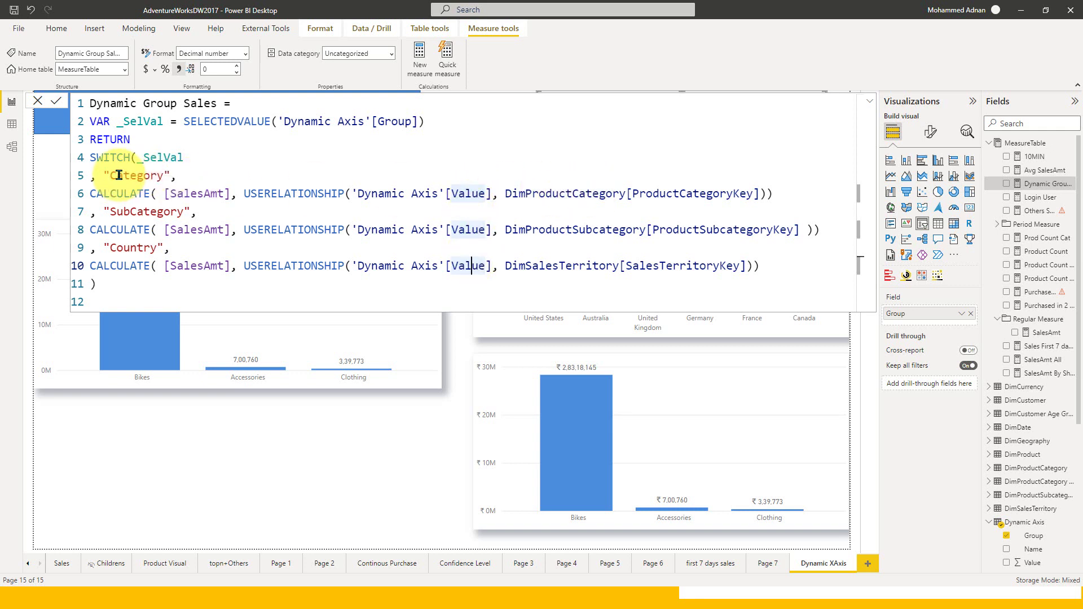
# Highlight the DimProductCategory, DimProductSubcategory and DimSalesTerritory references, then collapse the formula bar
pyautogui.moveTo(586, 193); pyautogui.dragTo(653, 193)
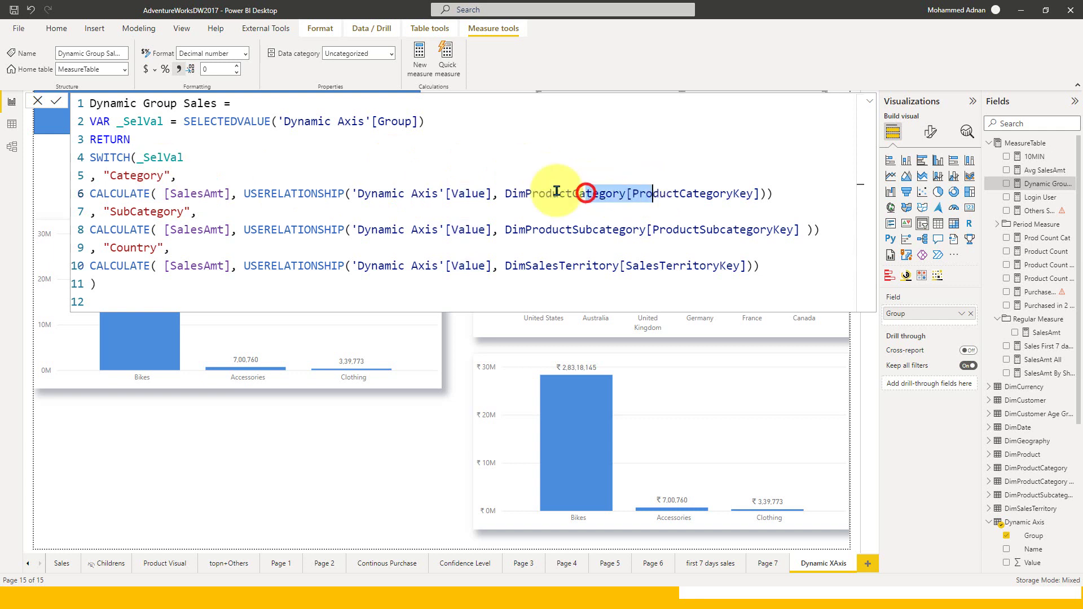
pyautogui.moveTo(546, 230); pyautogui.dragTo(619, 230)
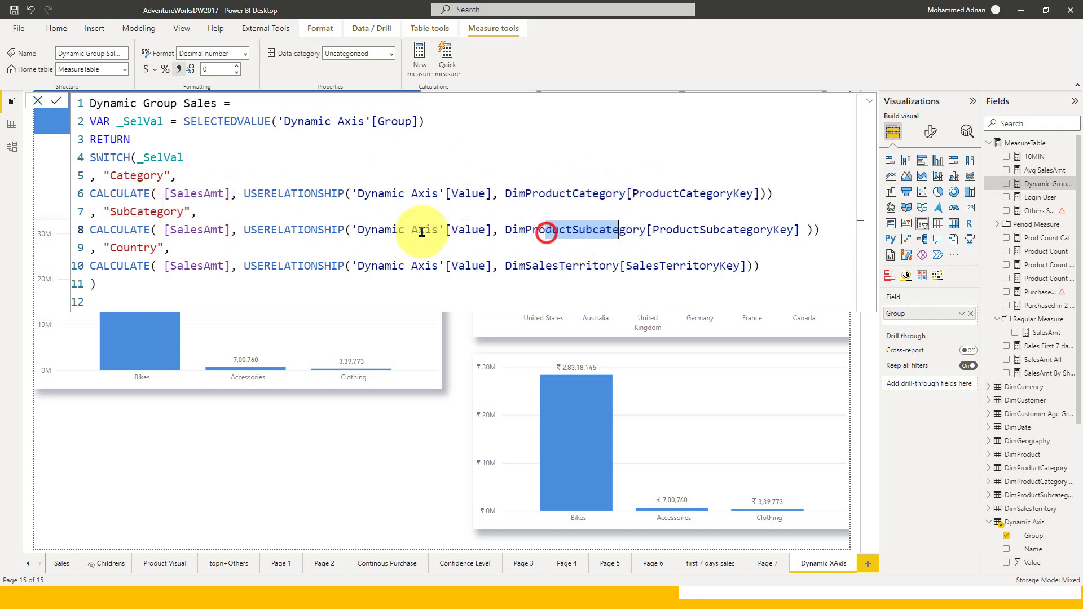
pyautogui.click(128, 244)
pyautogui.moveTo(532, 266); pyautogui.dragTo(619, 266)
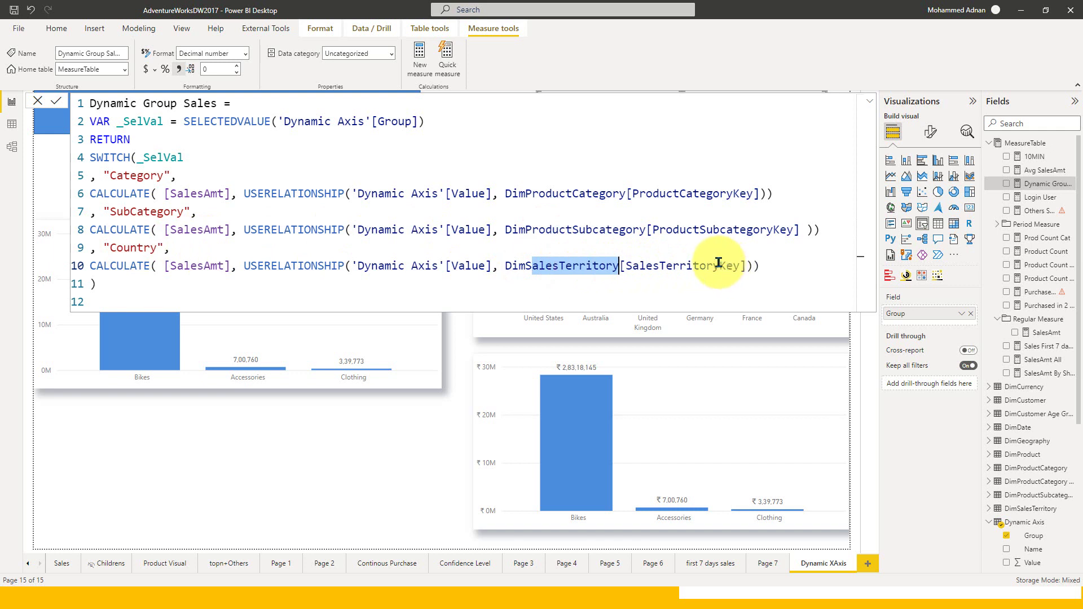
pyautogui.click(870, 104)
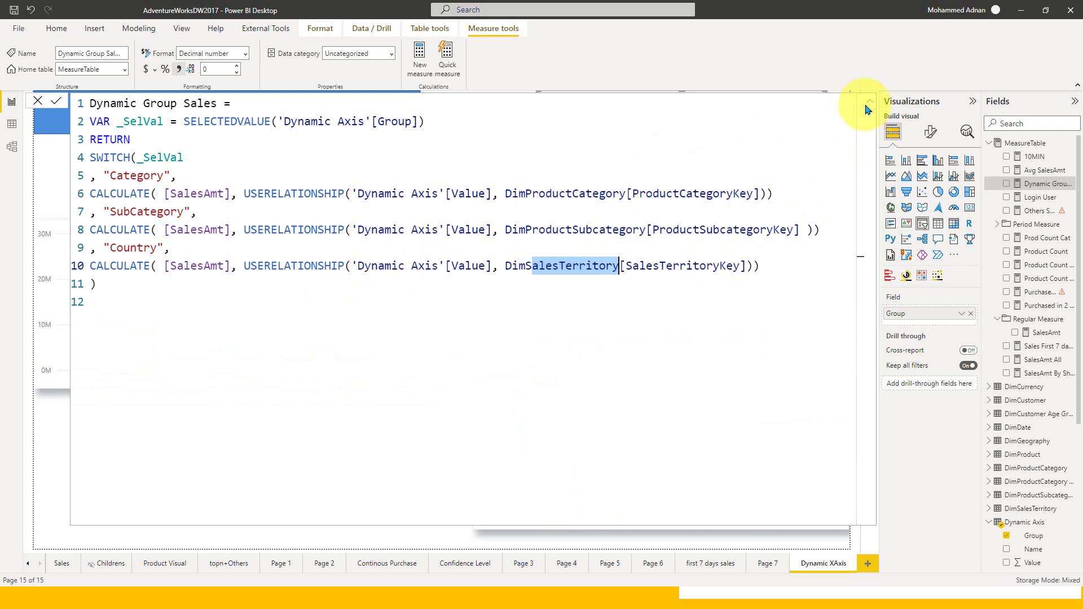
# Close the measure formula and pick Country in the Group slicer to chart sales by country
pyautogui.click(867, 100)
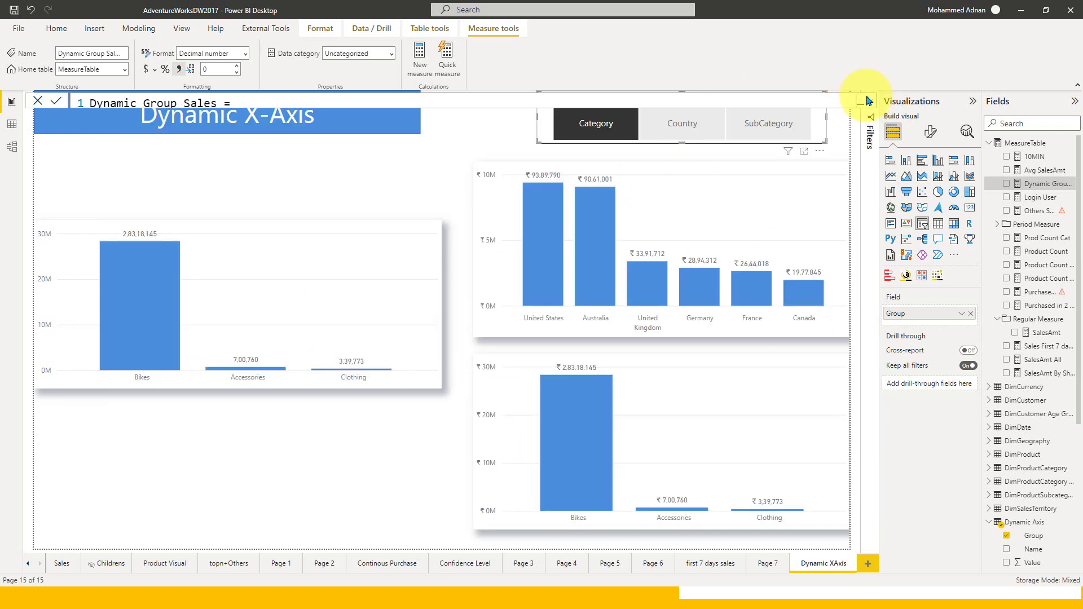
pyautogui.click(36, 102)
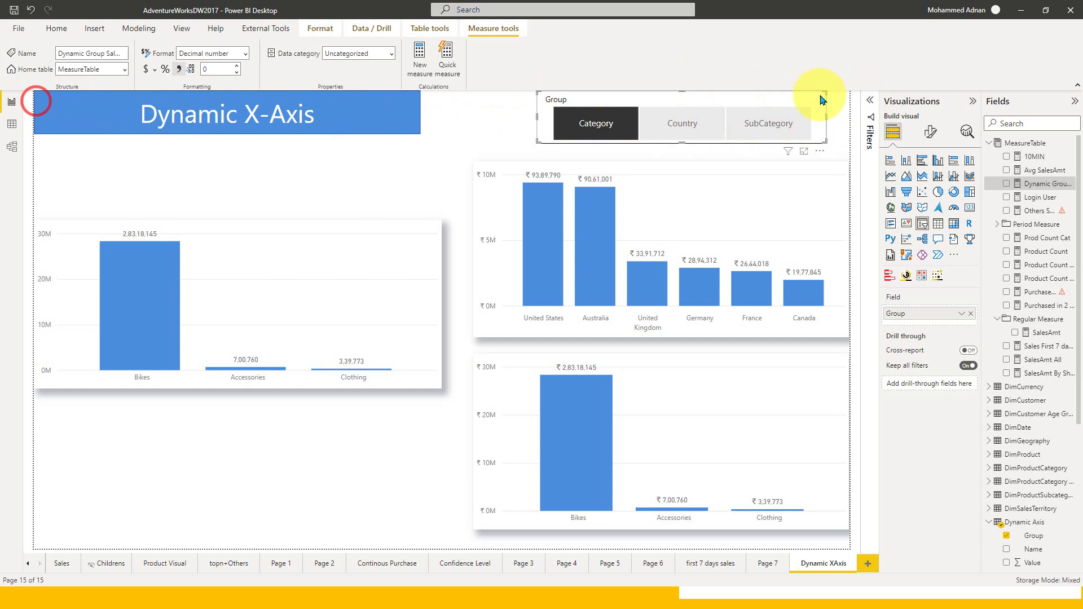
pyautogui.click(687, 125)
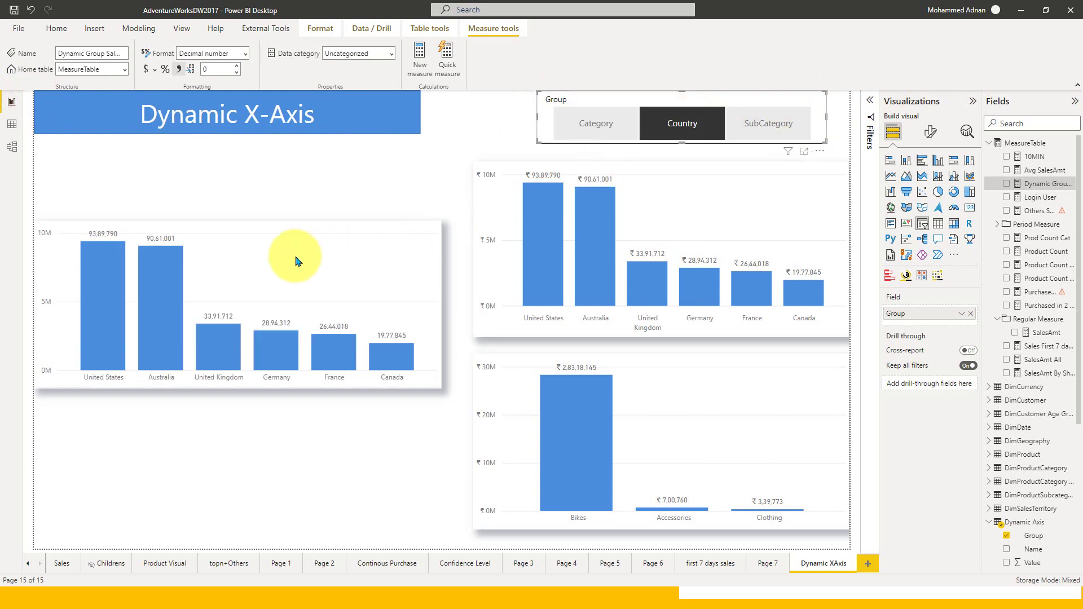